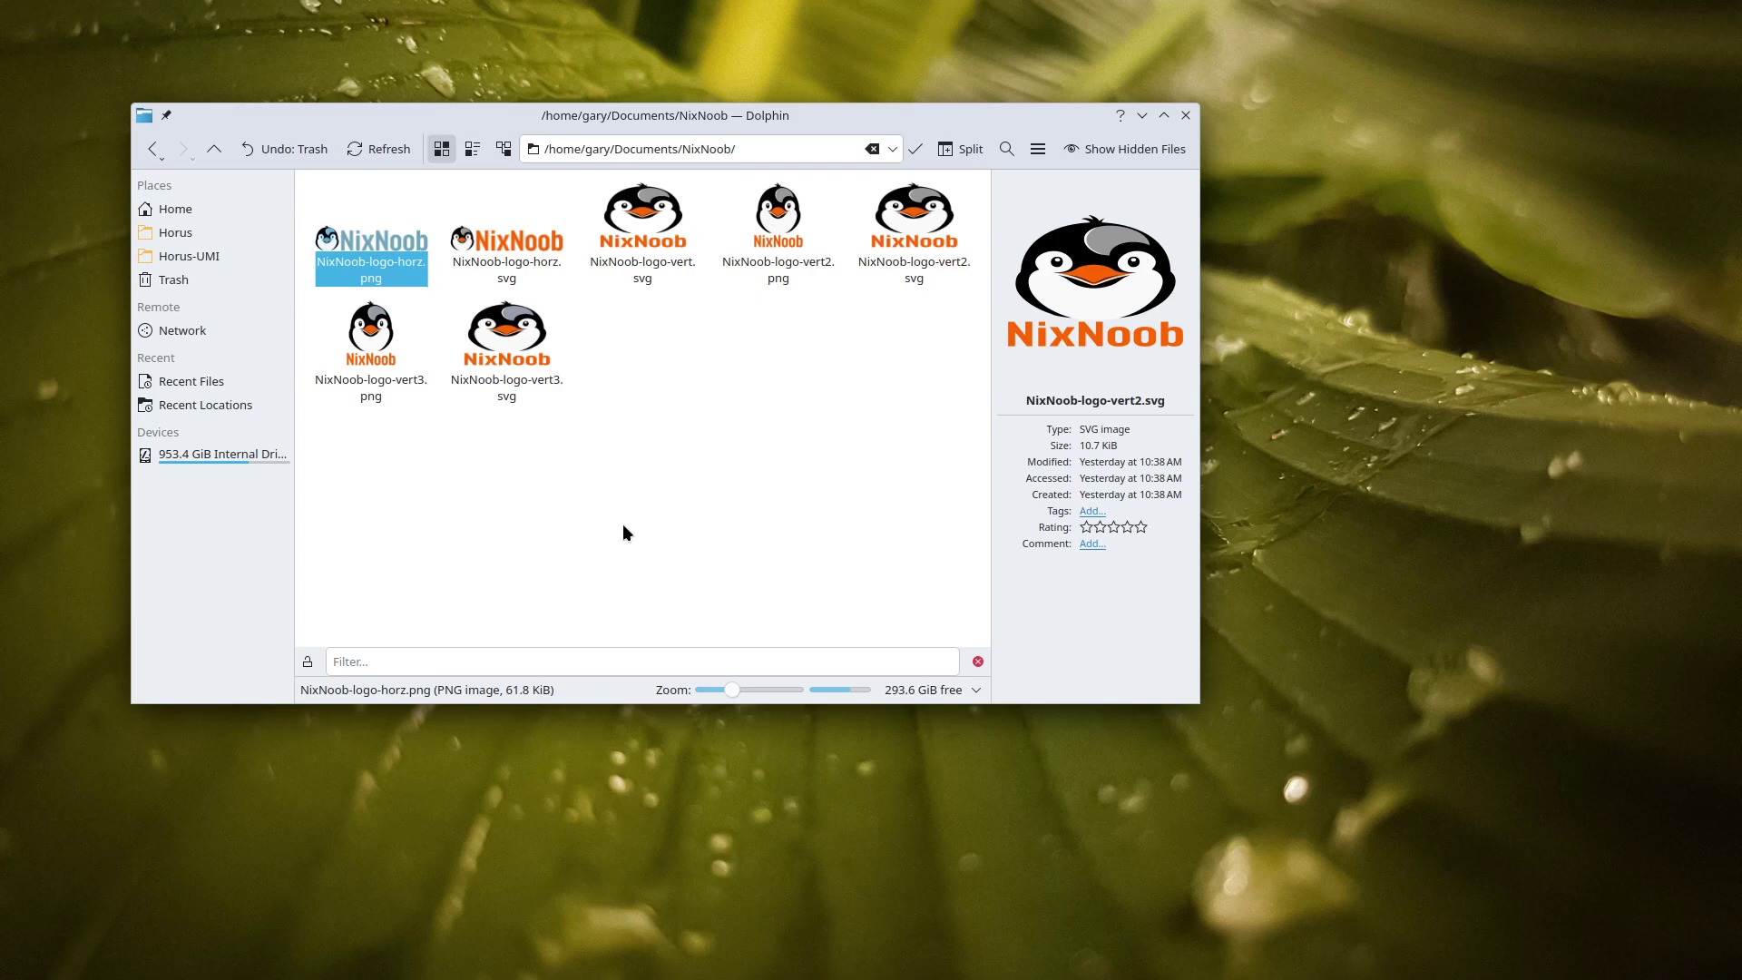
Open NixNoob-logo-vert3.svg in GIMP from its Open With menu in Dolphin
right_click(493, 379)
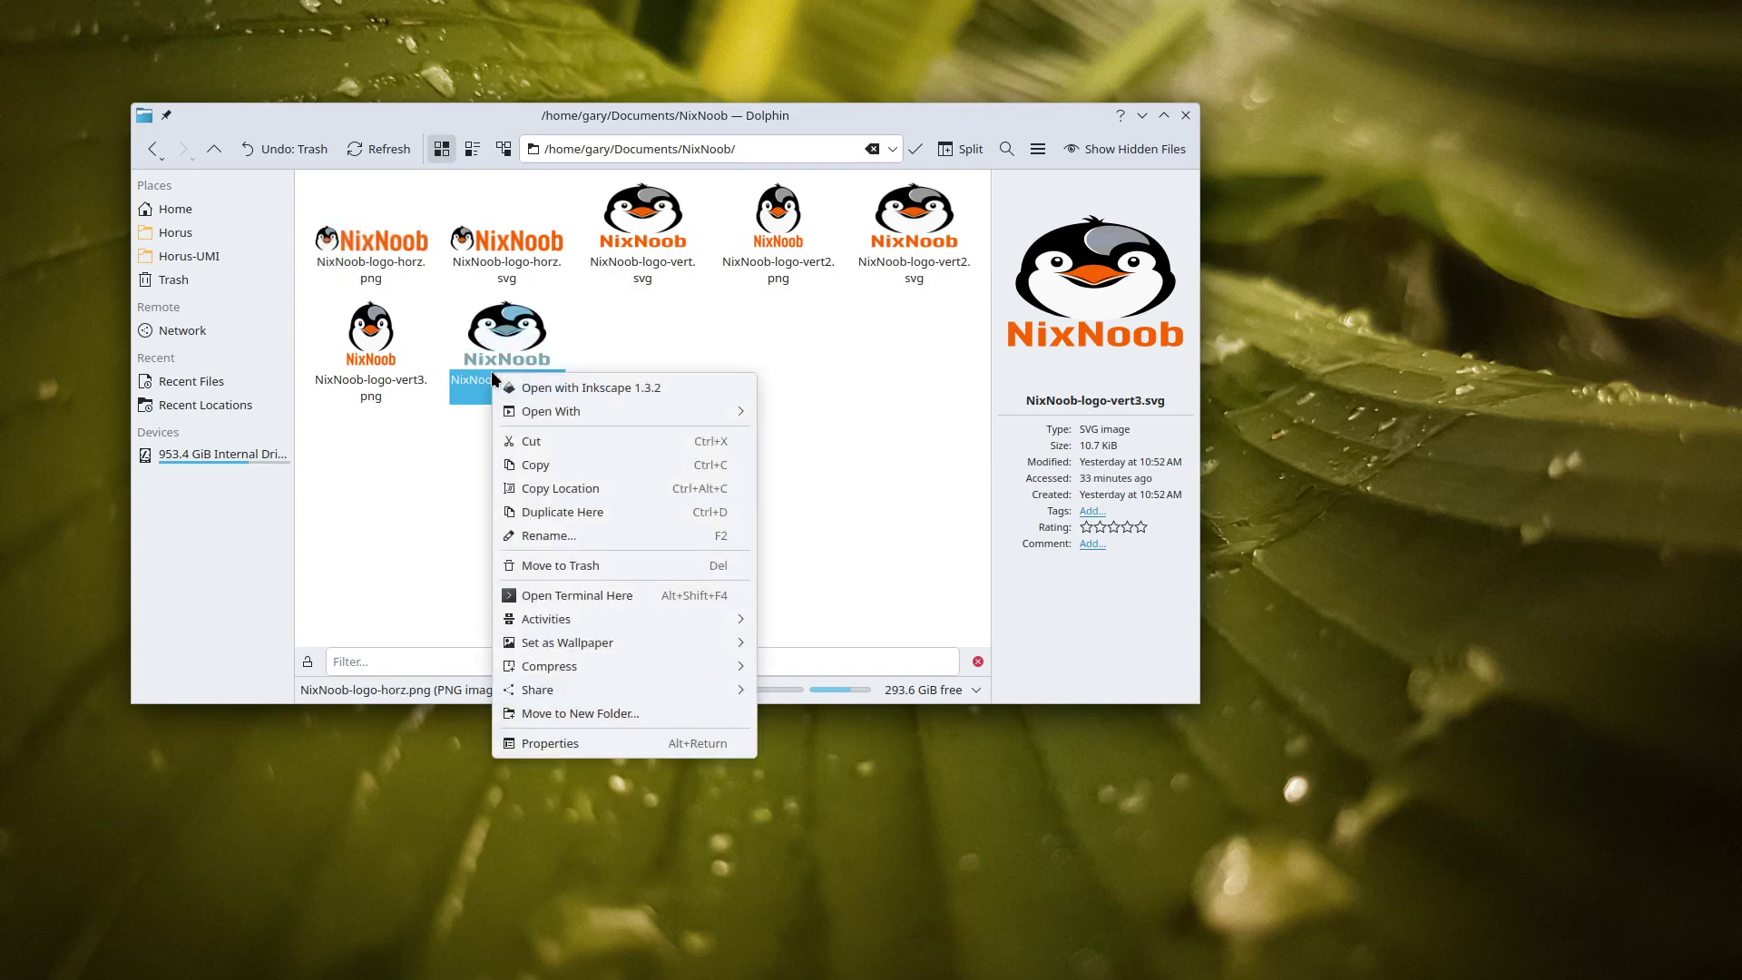
mouse_move(544, 411)
left_click(857, 413)
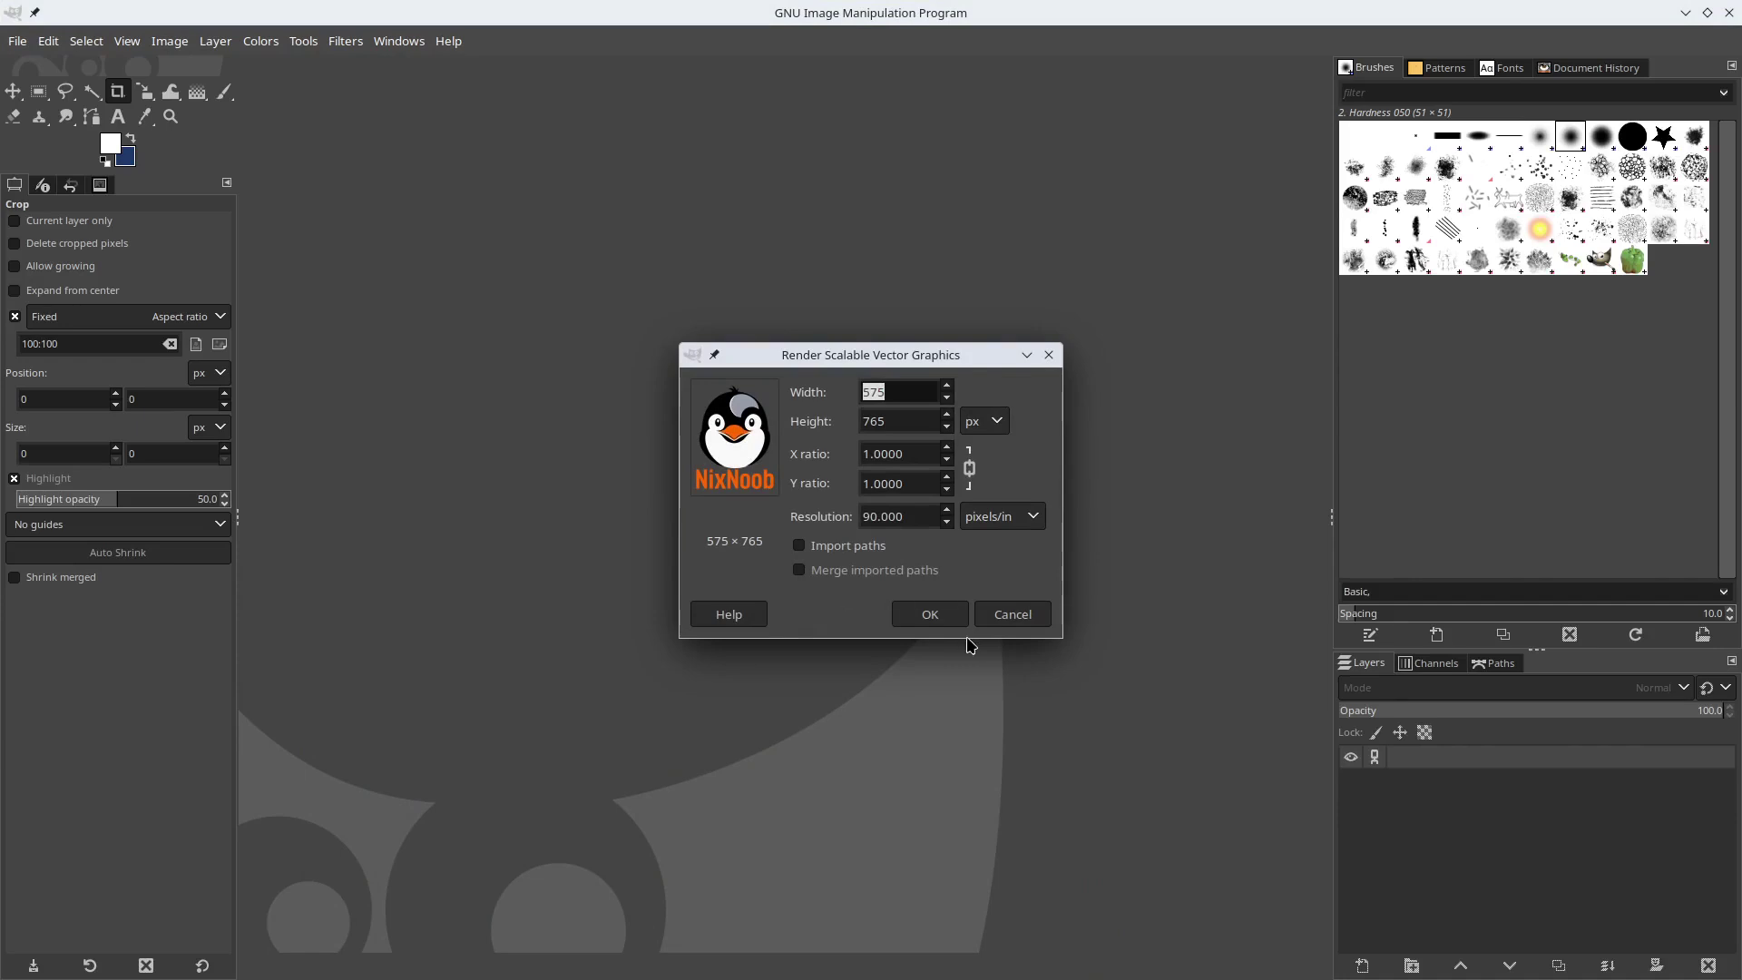
Render the SVG at its default 575×765 size
left_click(934, 614)
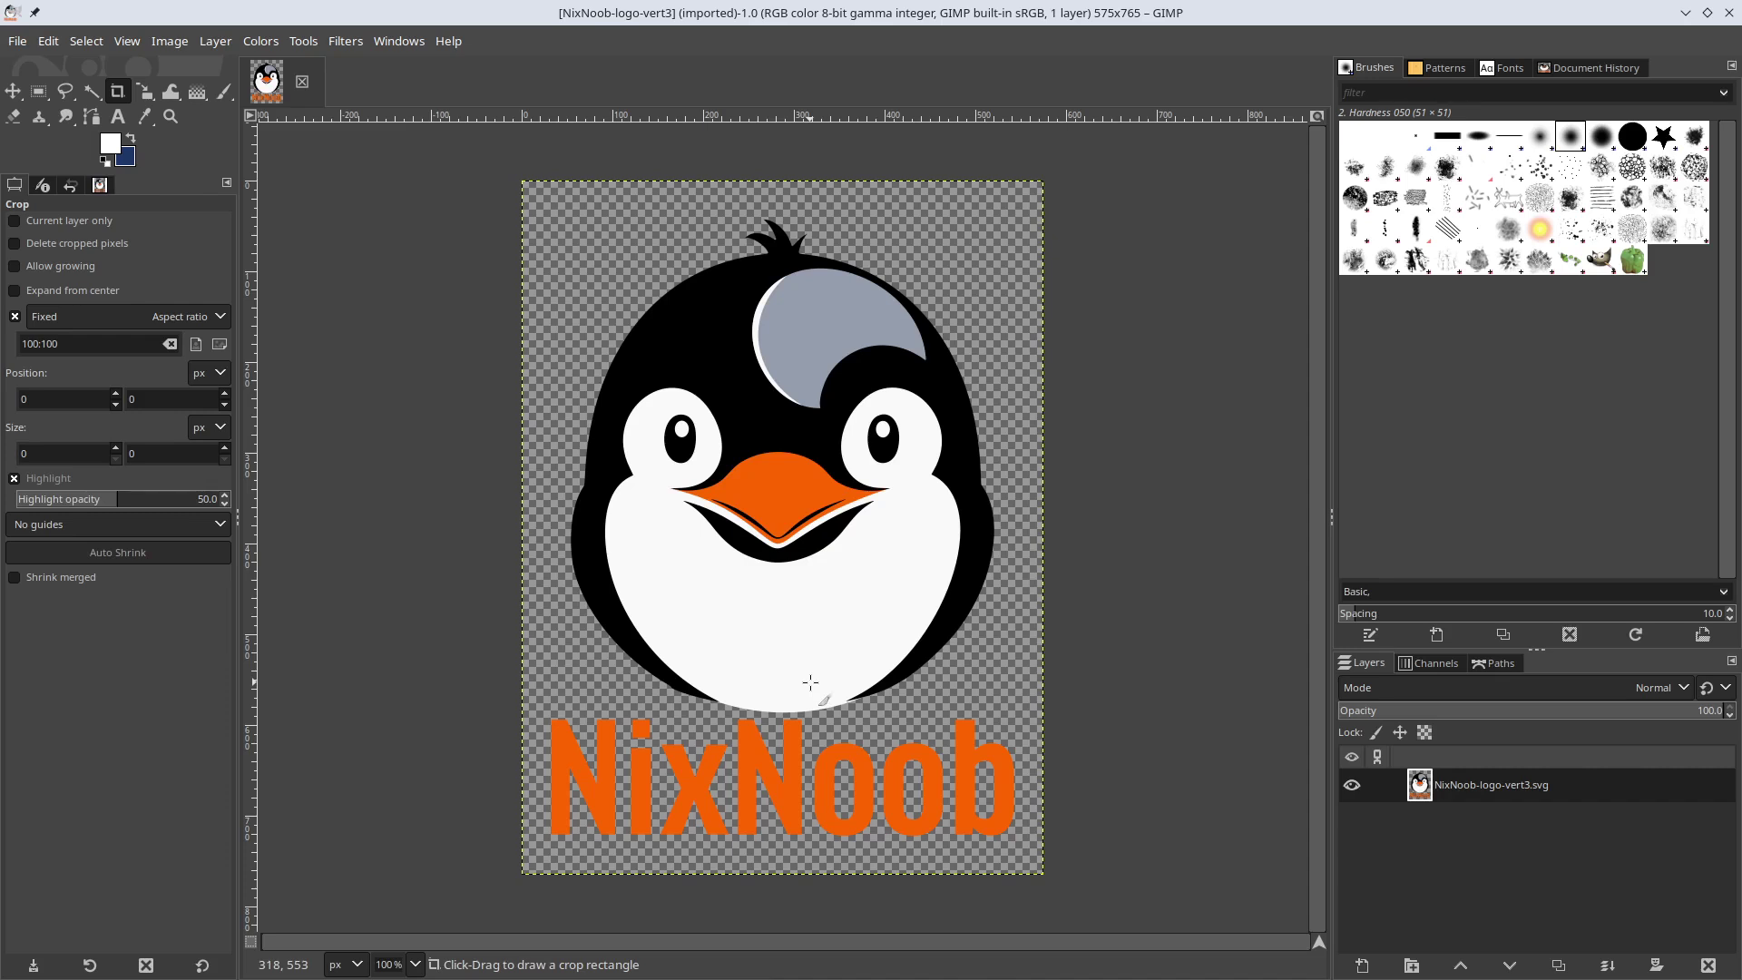
Select and delete the orange NixNoob lettering below the penguin, then deselect
left_click(38, 92)
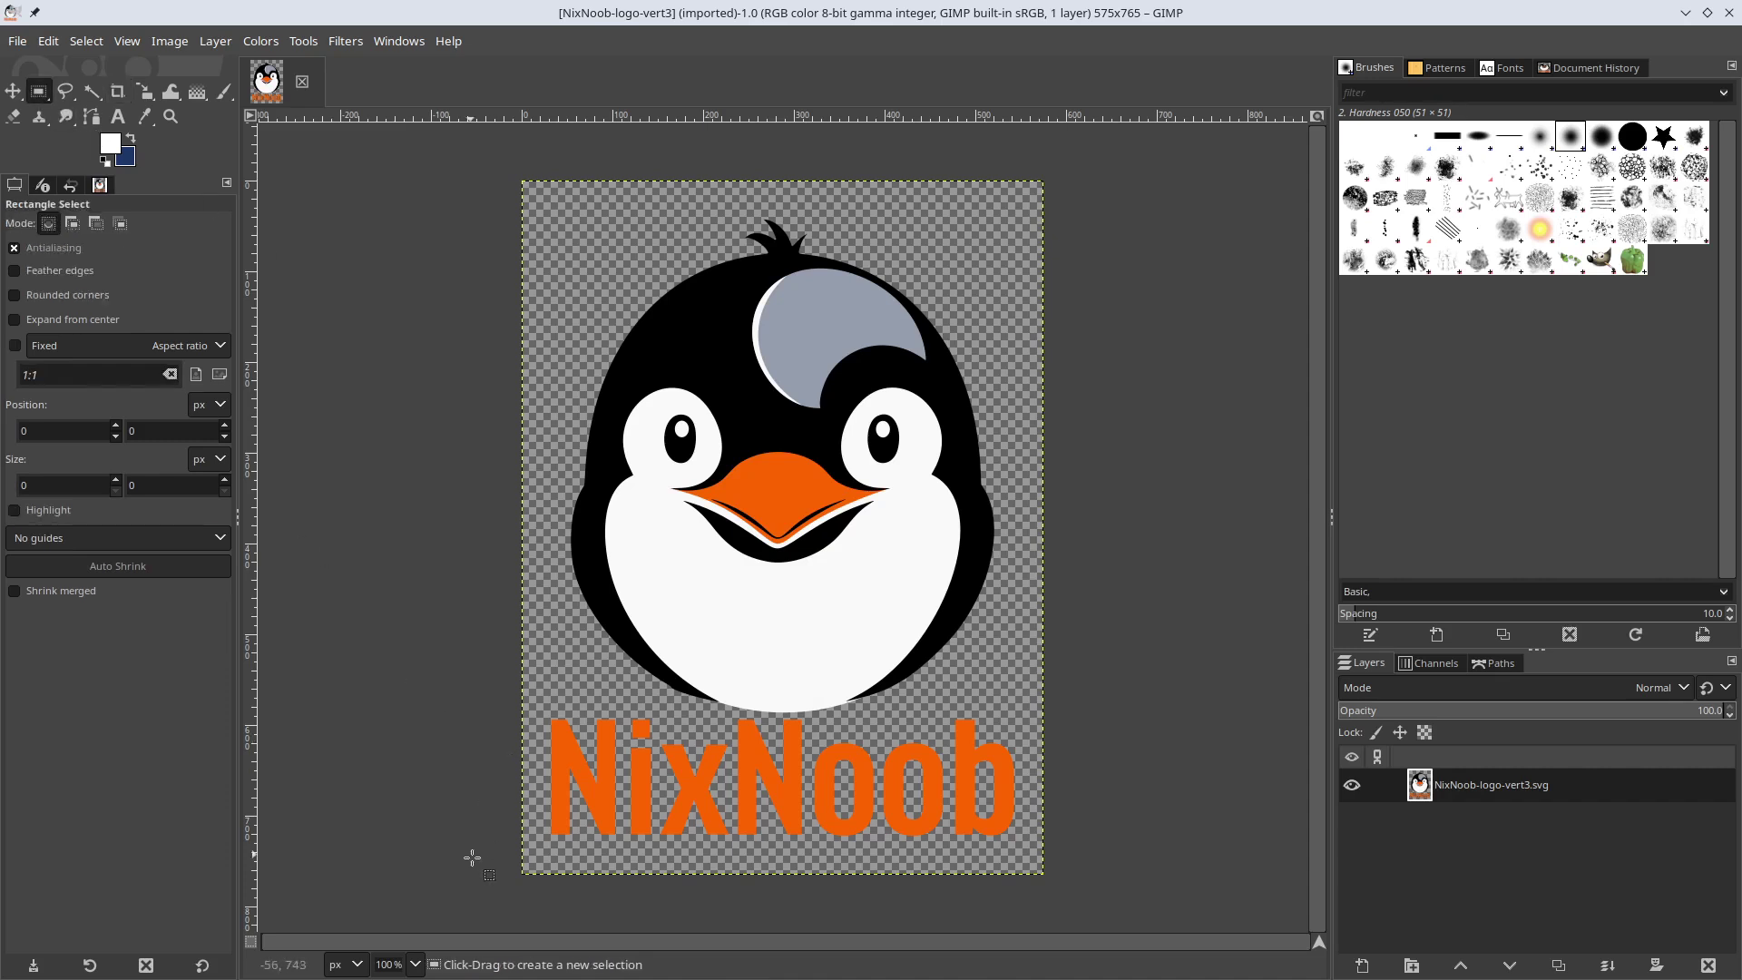
left_click_drag(480, 875, 1129, 716)
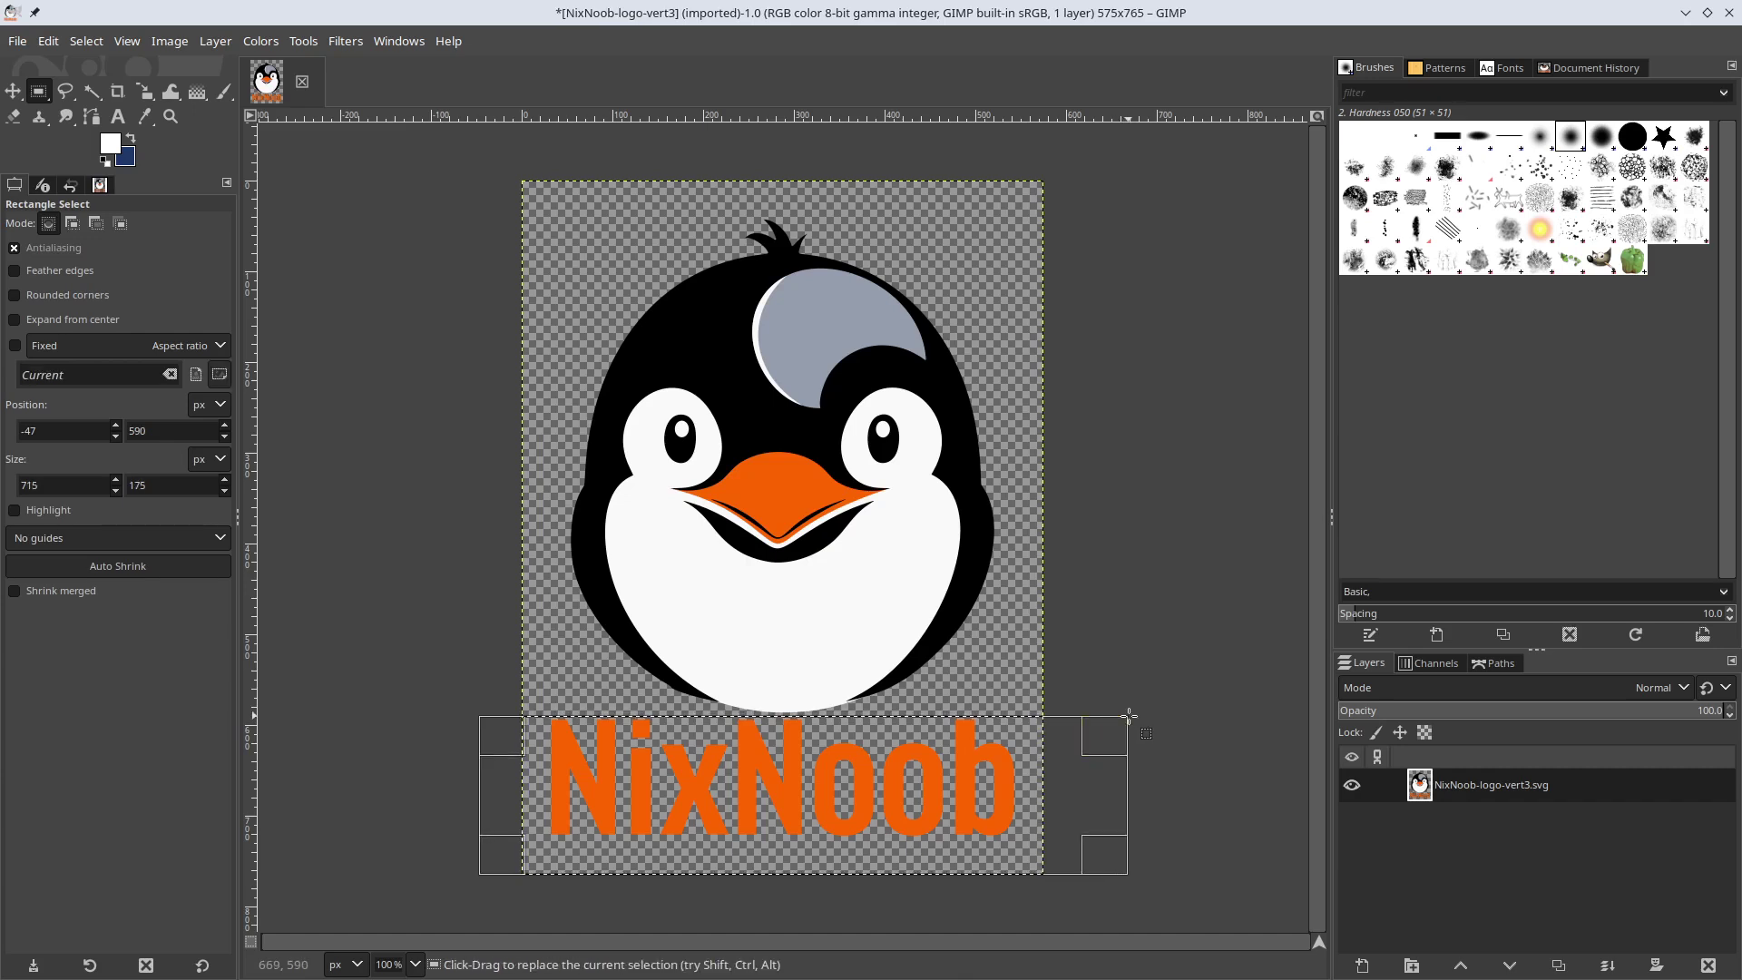
key("Delete")
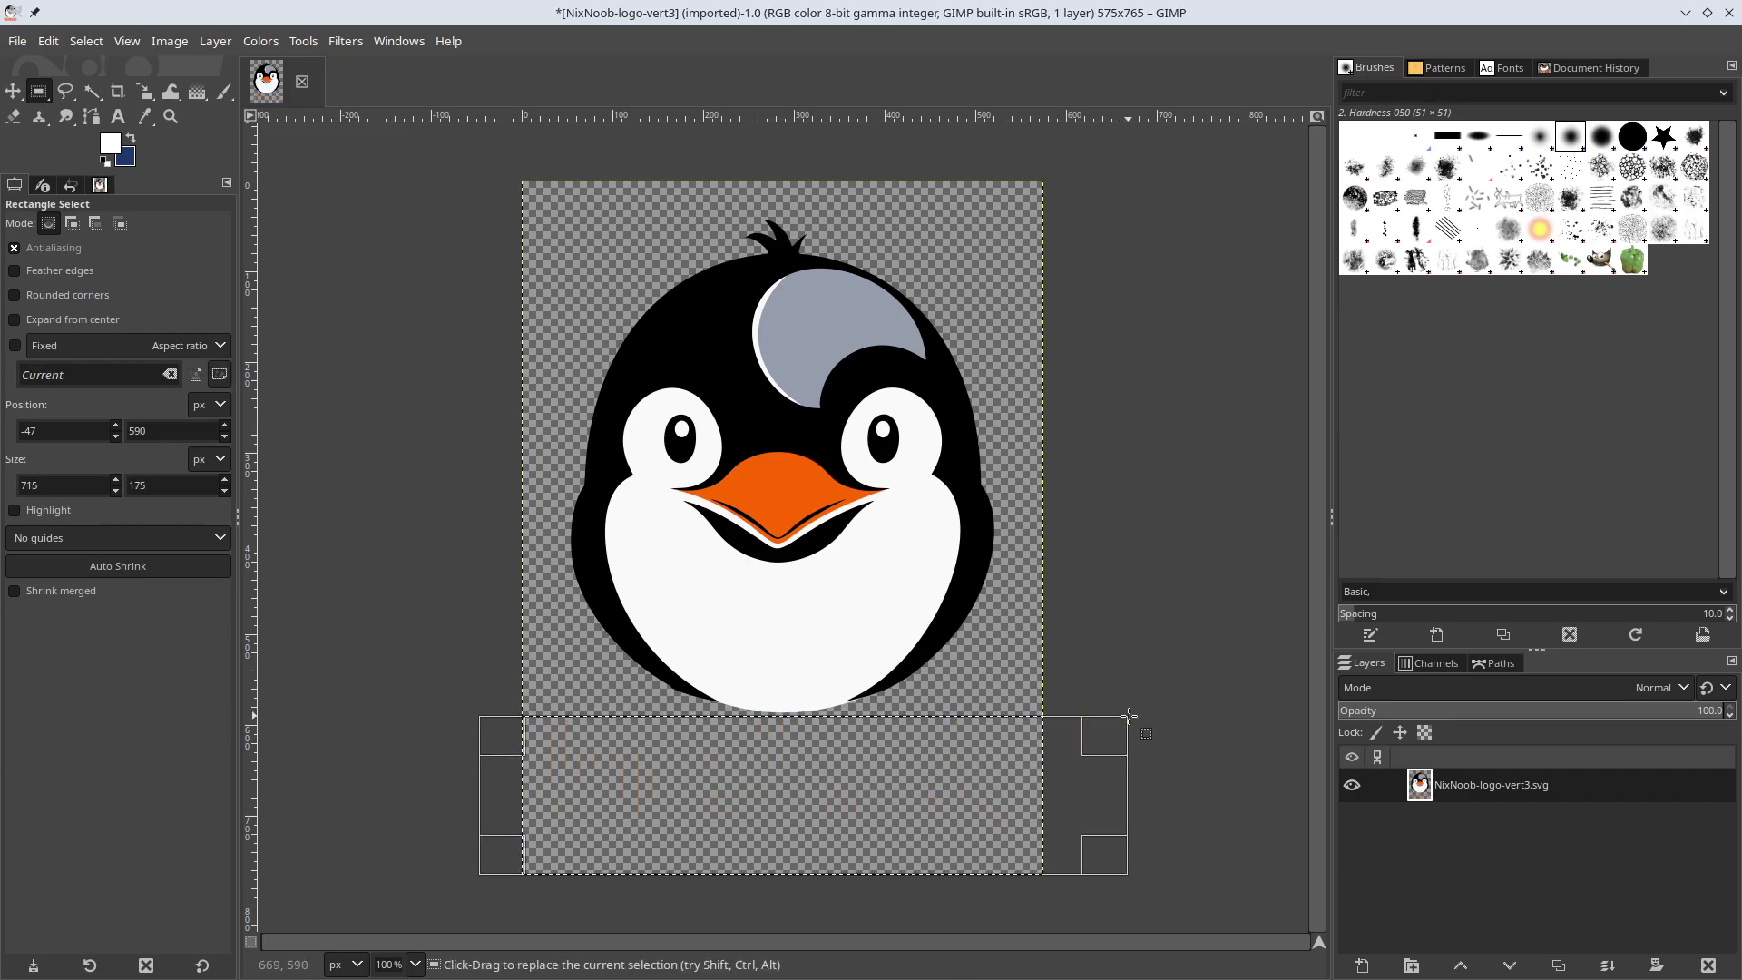
left_click(86, 40)
left_click(98, 100)
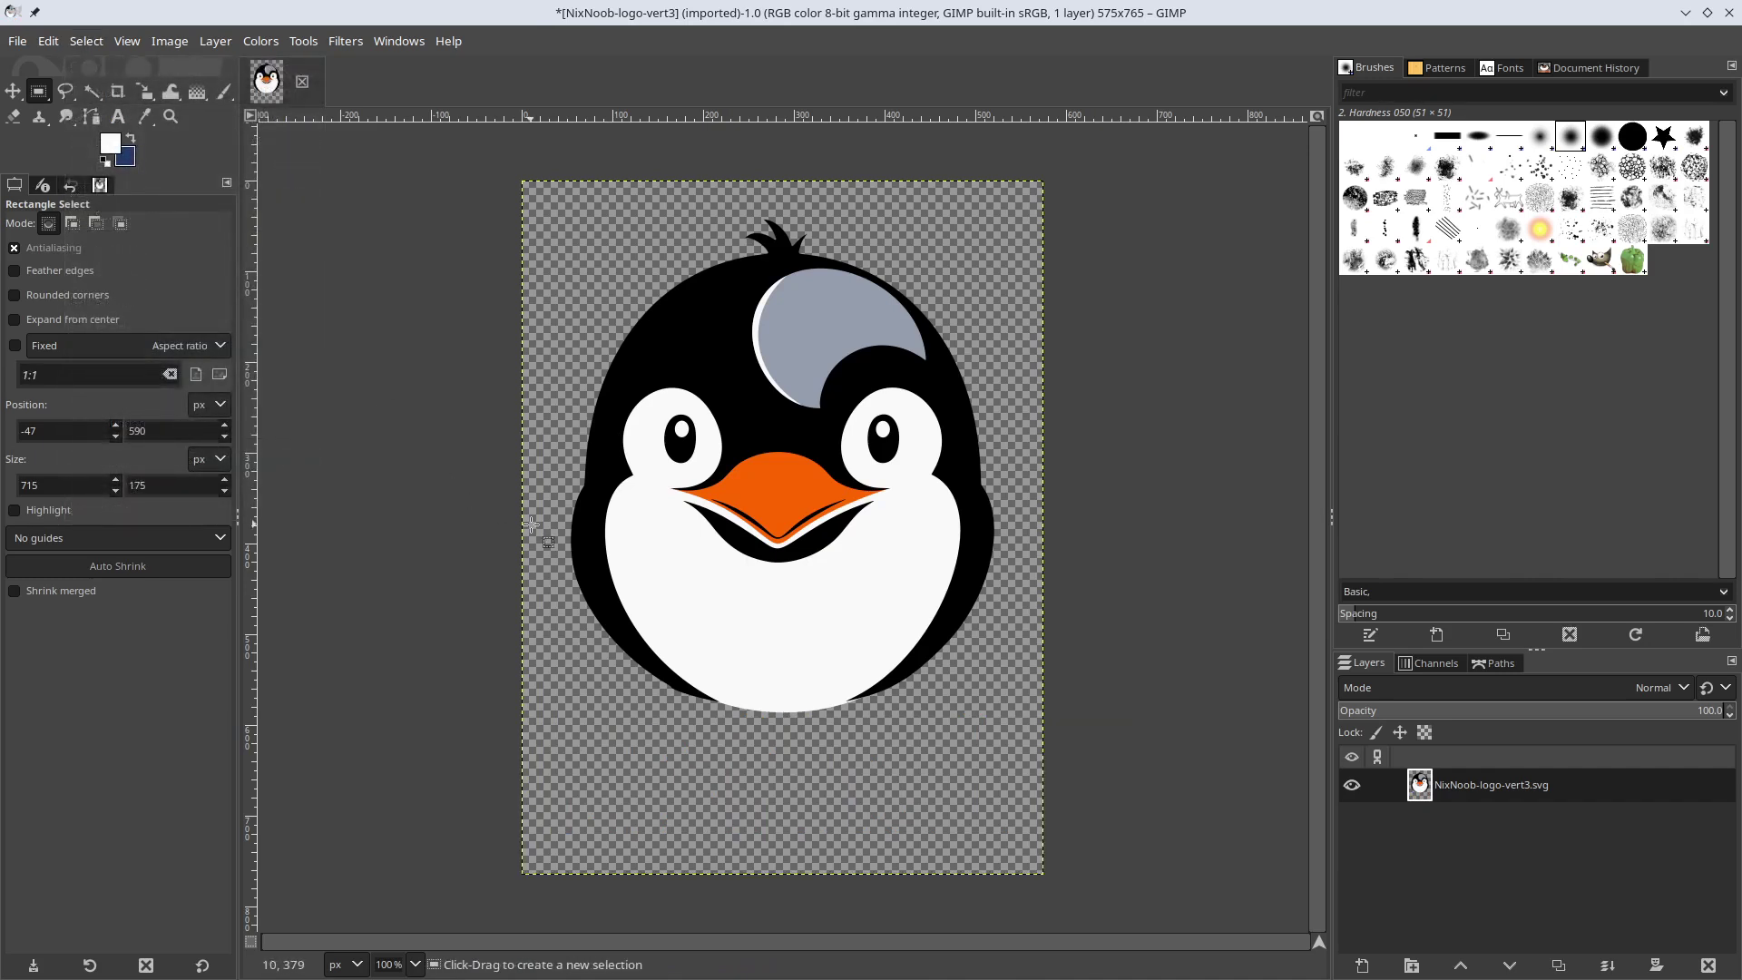
Set the Crop tool to a fixed 1:1 aspect ratio
left_click(120, 98)
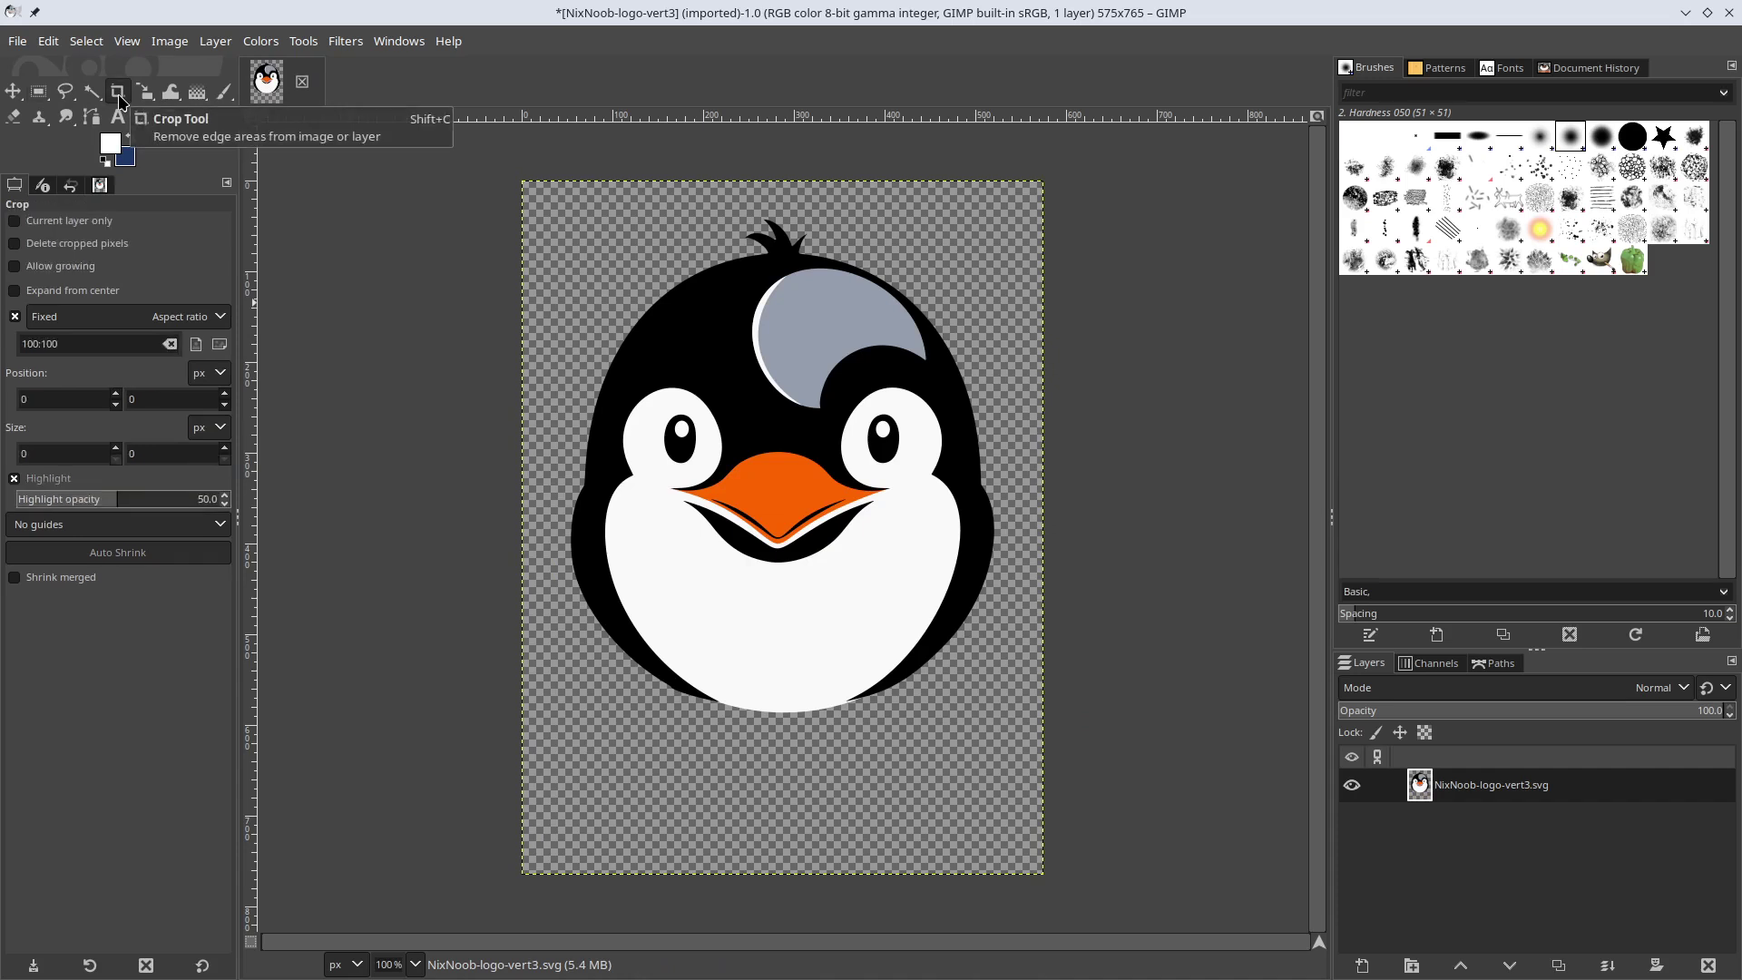
left_click(14, 315)
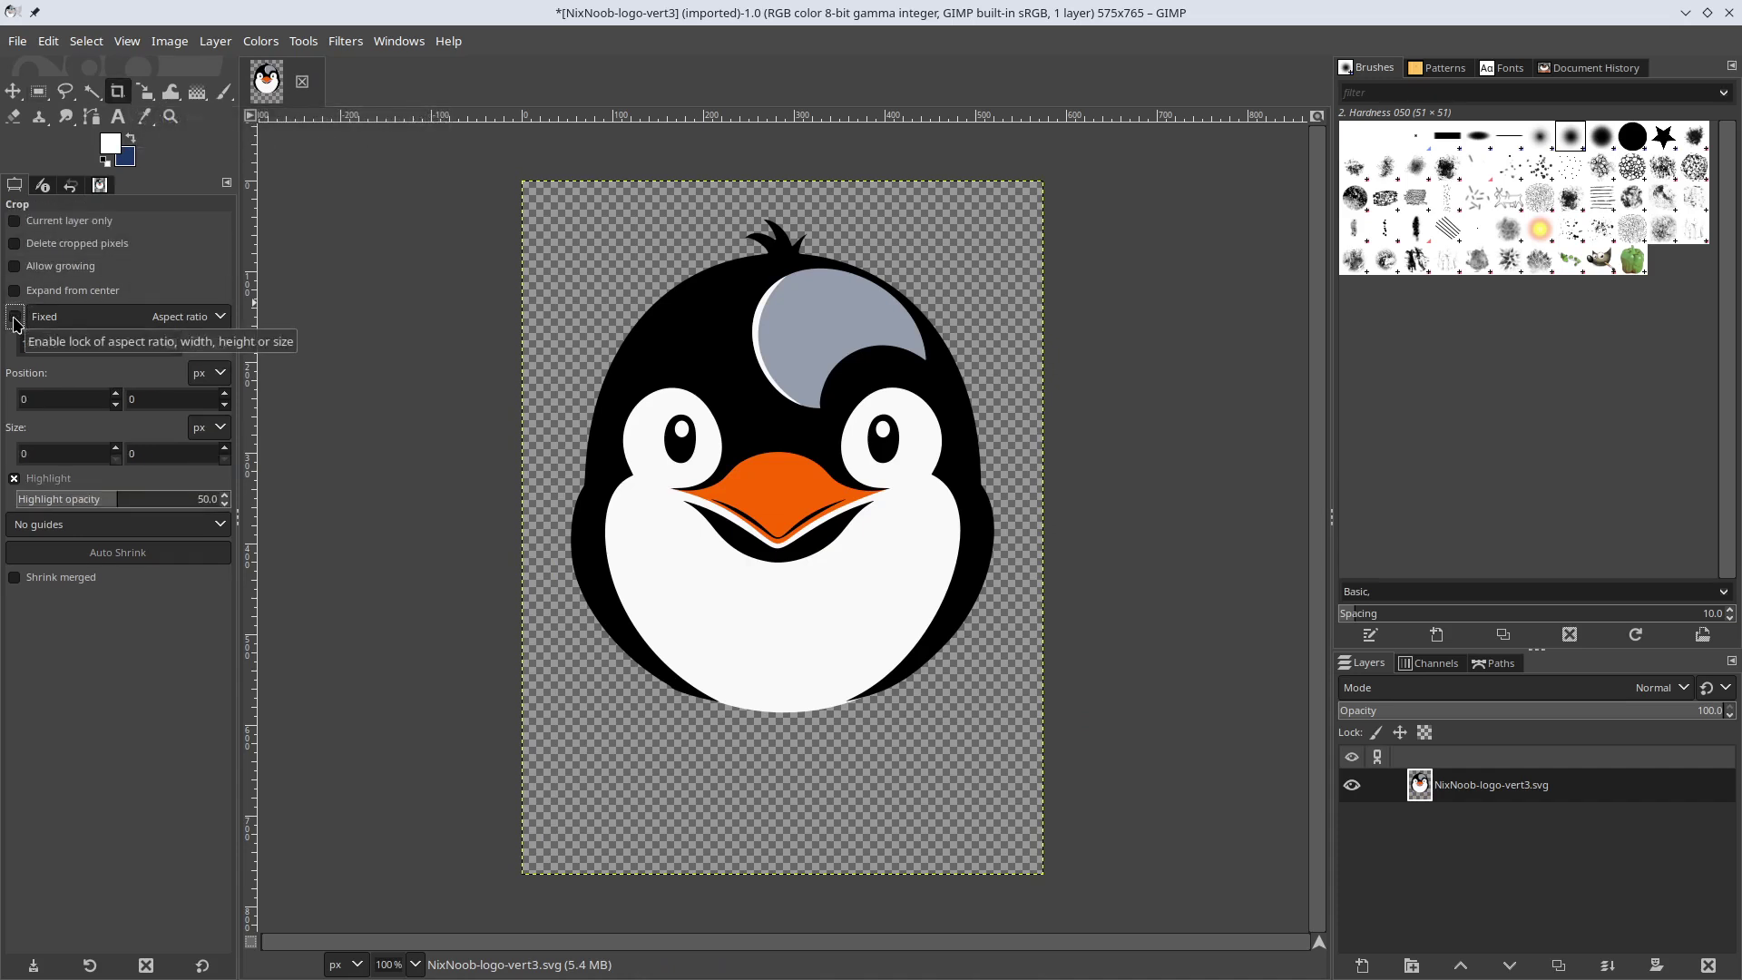
left_click(15, 316)
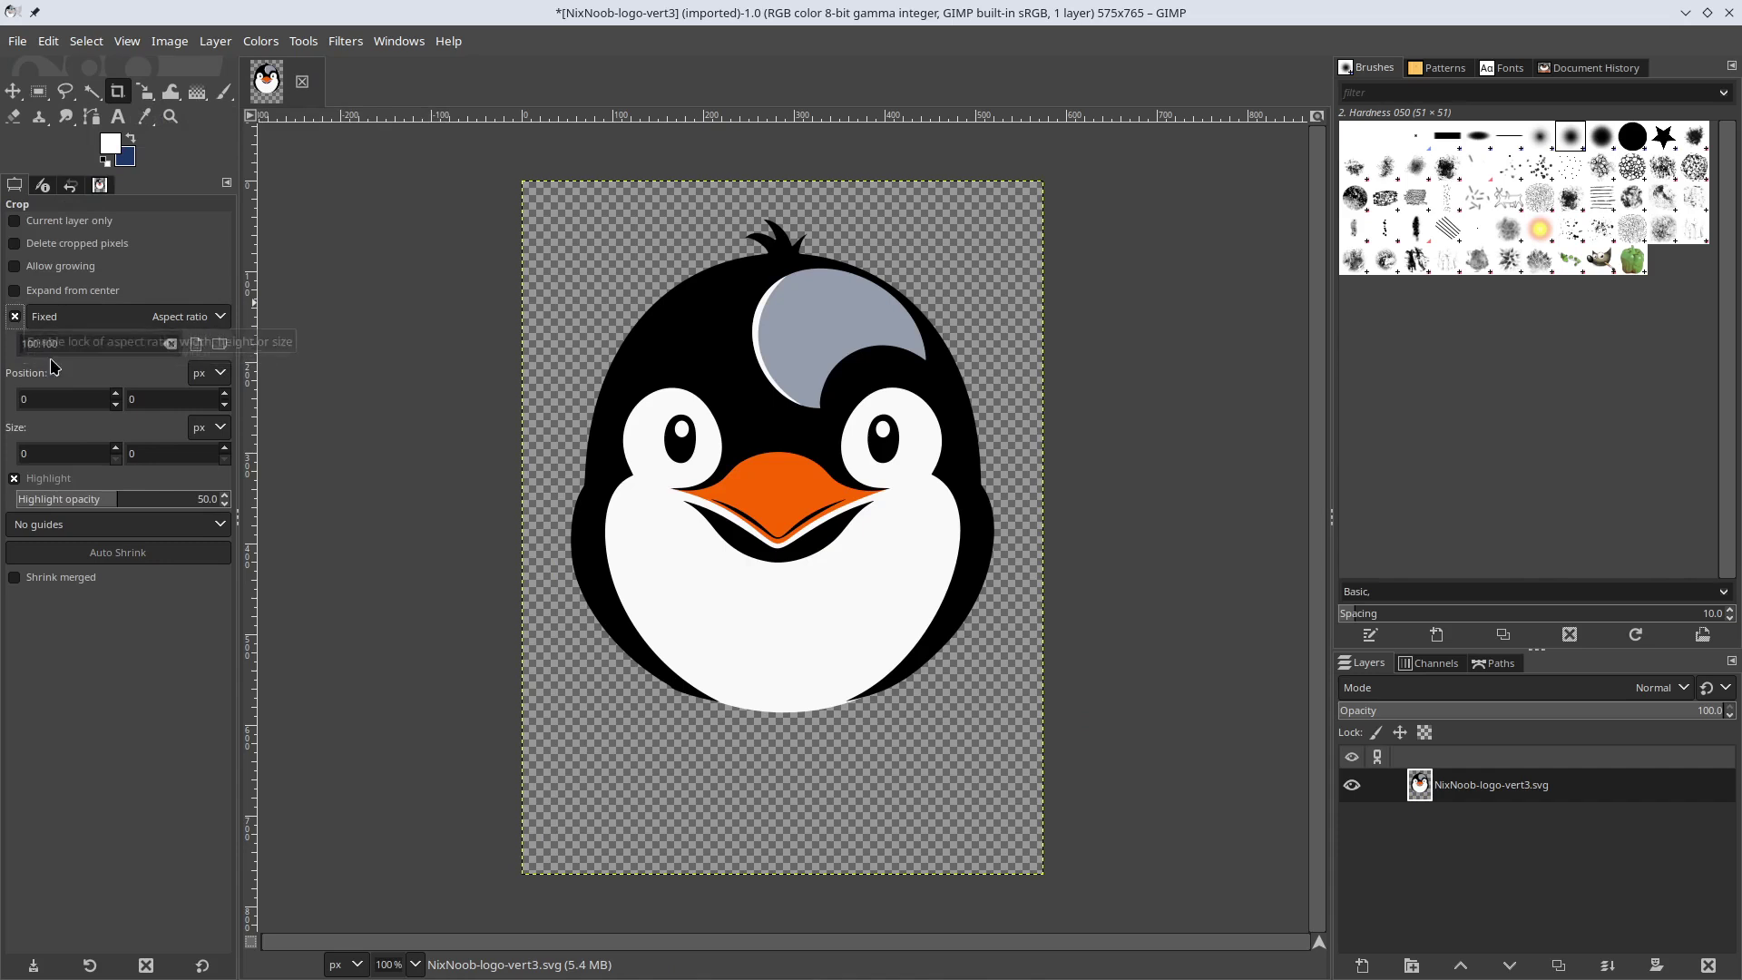
left_click(70, 343)
left_click_drag(70, 343, 2, 345)
type("1:1")
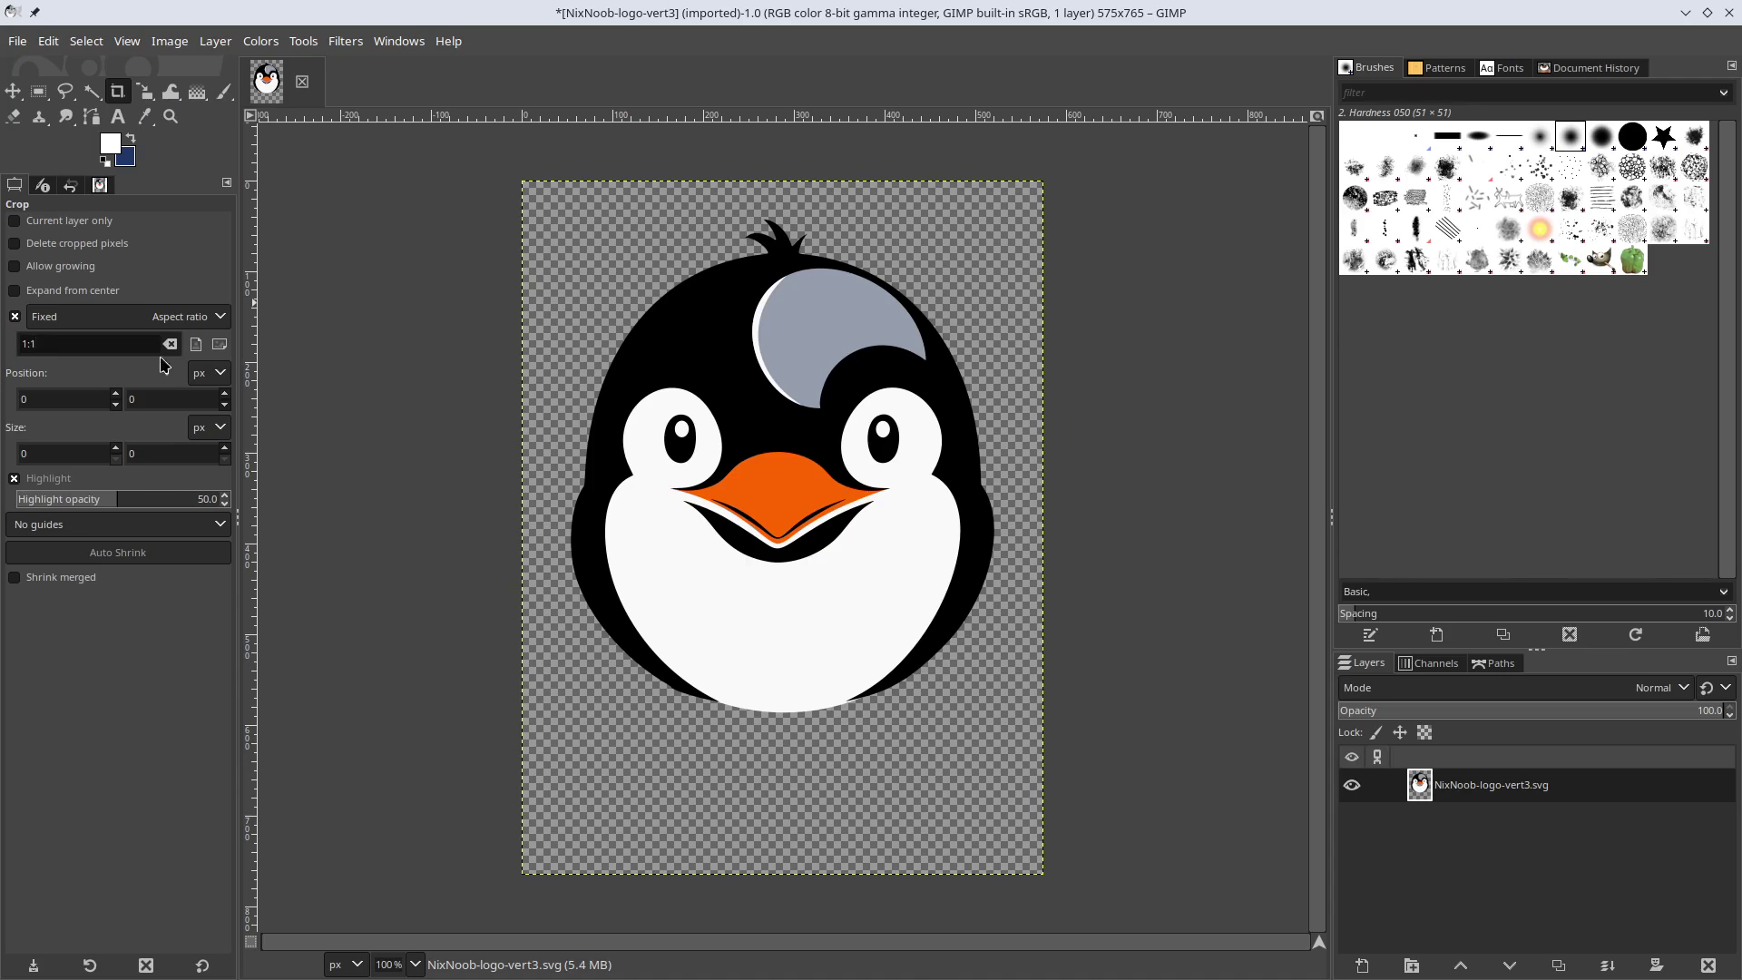
Draw and position a 575×575 crop square around the penguin head
left_click_drag(522, 253, 1143, 806)
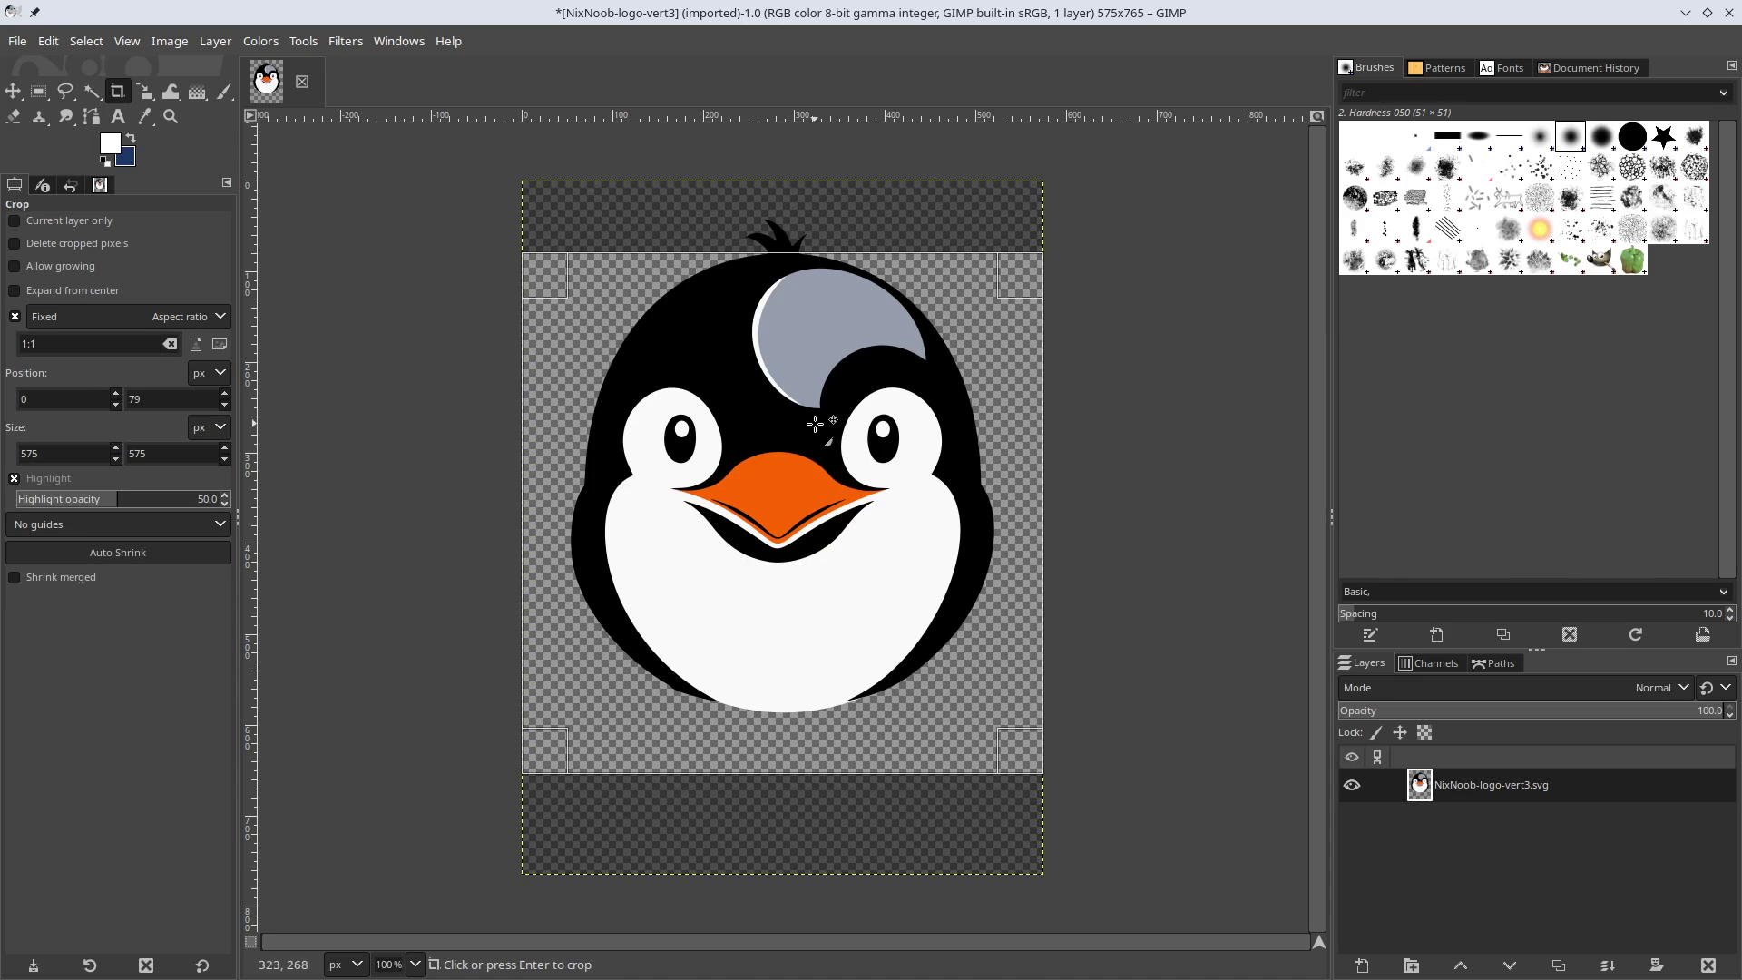
left_click_drag(807, 753, 812, 758)
left_click_drag(828, 497, 825, 452)
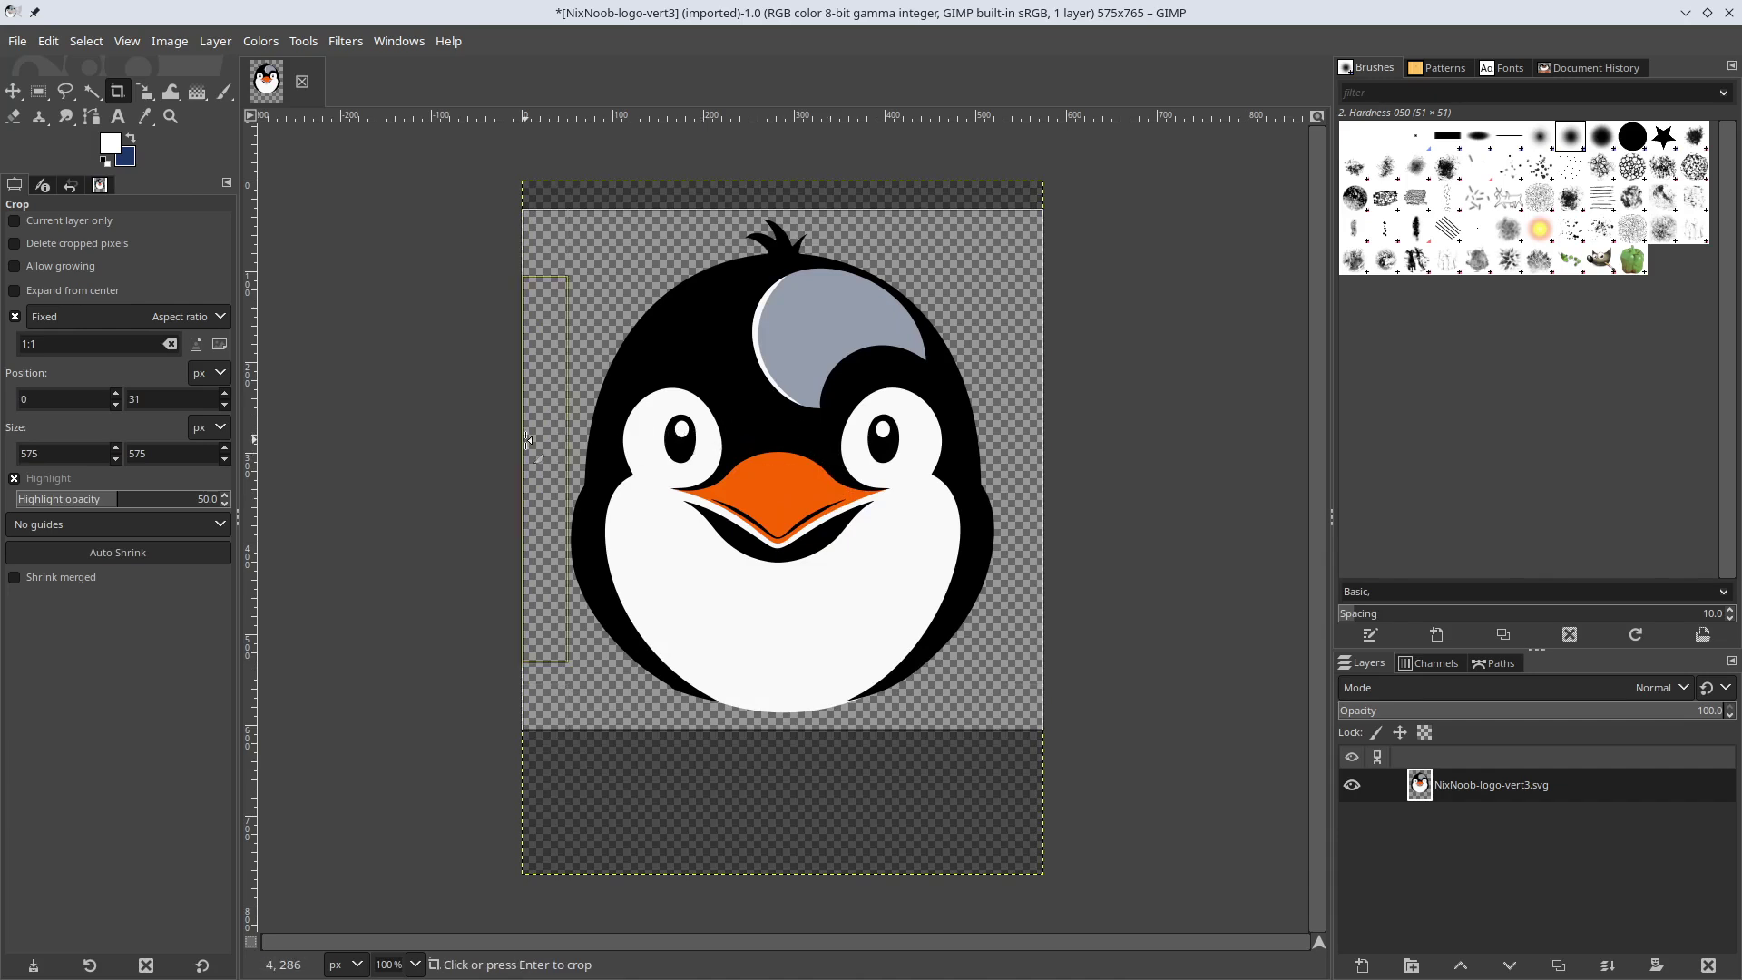
left_click_drag(543, 441, 532, 482)
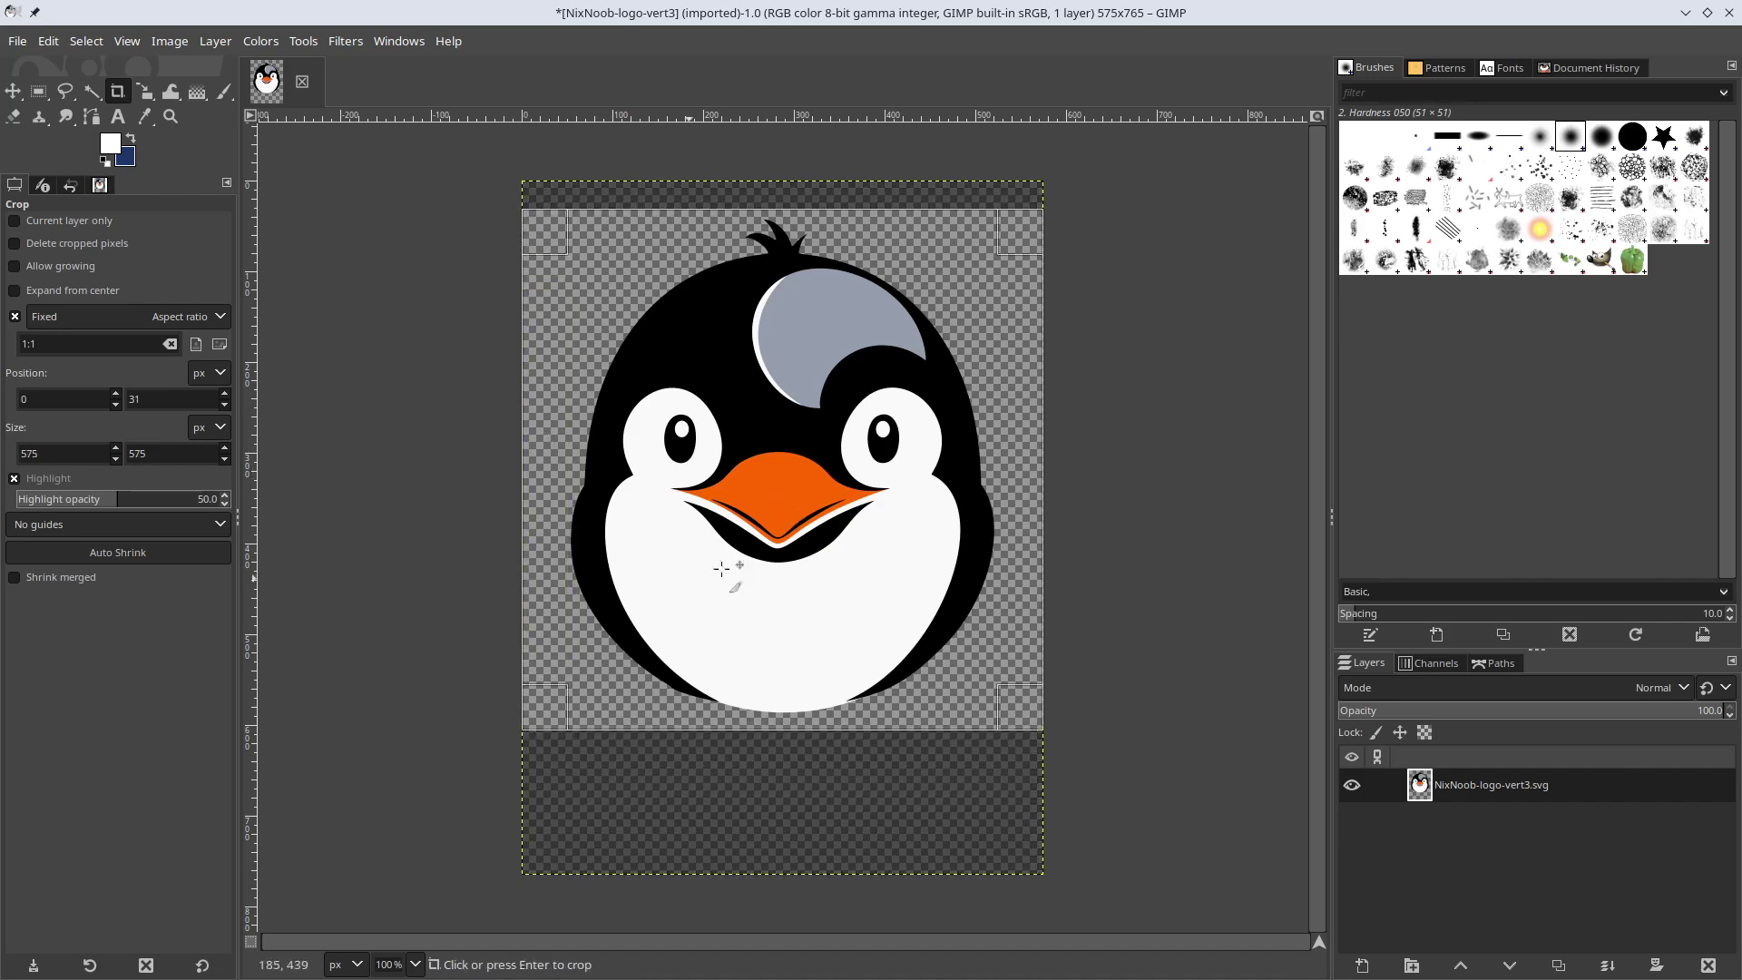
left_click_drag(806, 460, 807, 460)
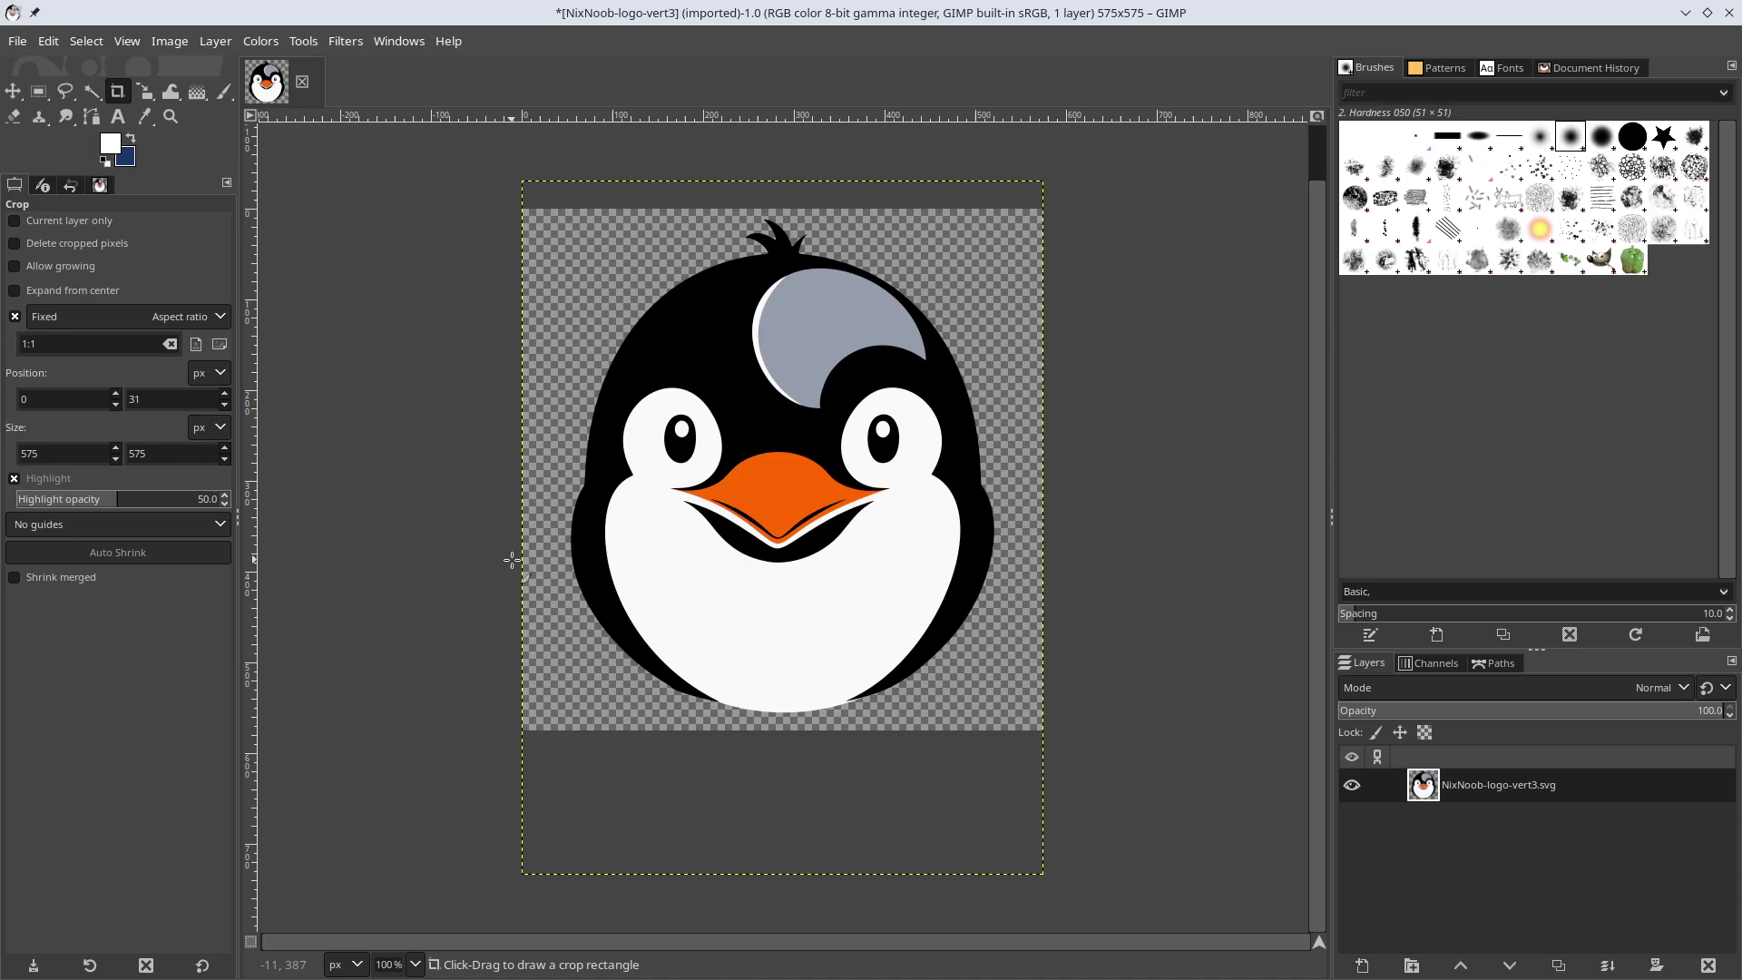
Fit the layer to the image size, then scale the image to 256×256 px
right_click(1427, 784)
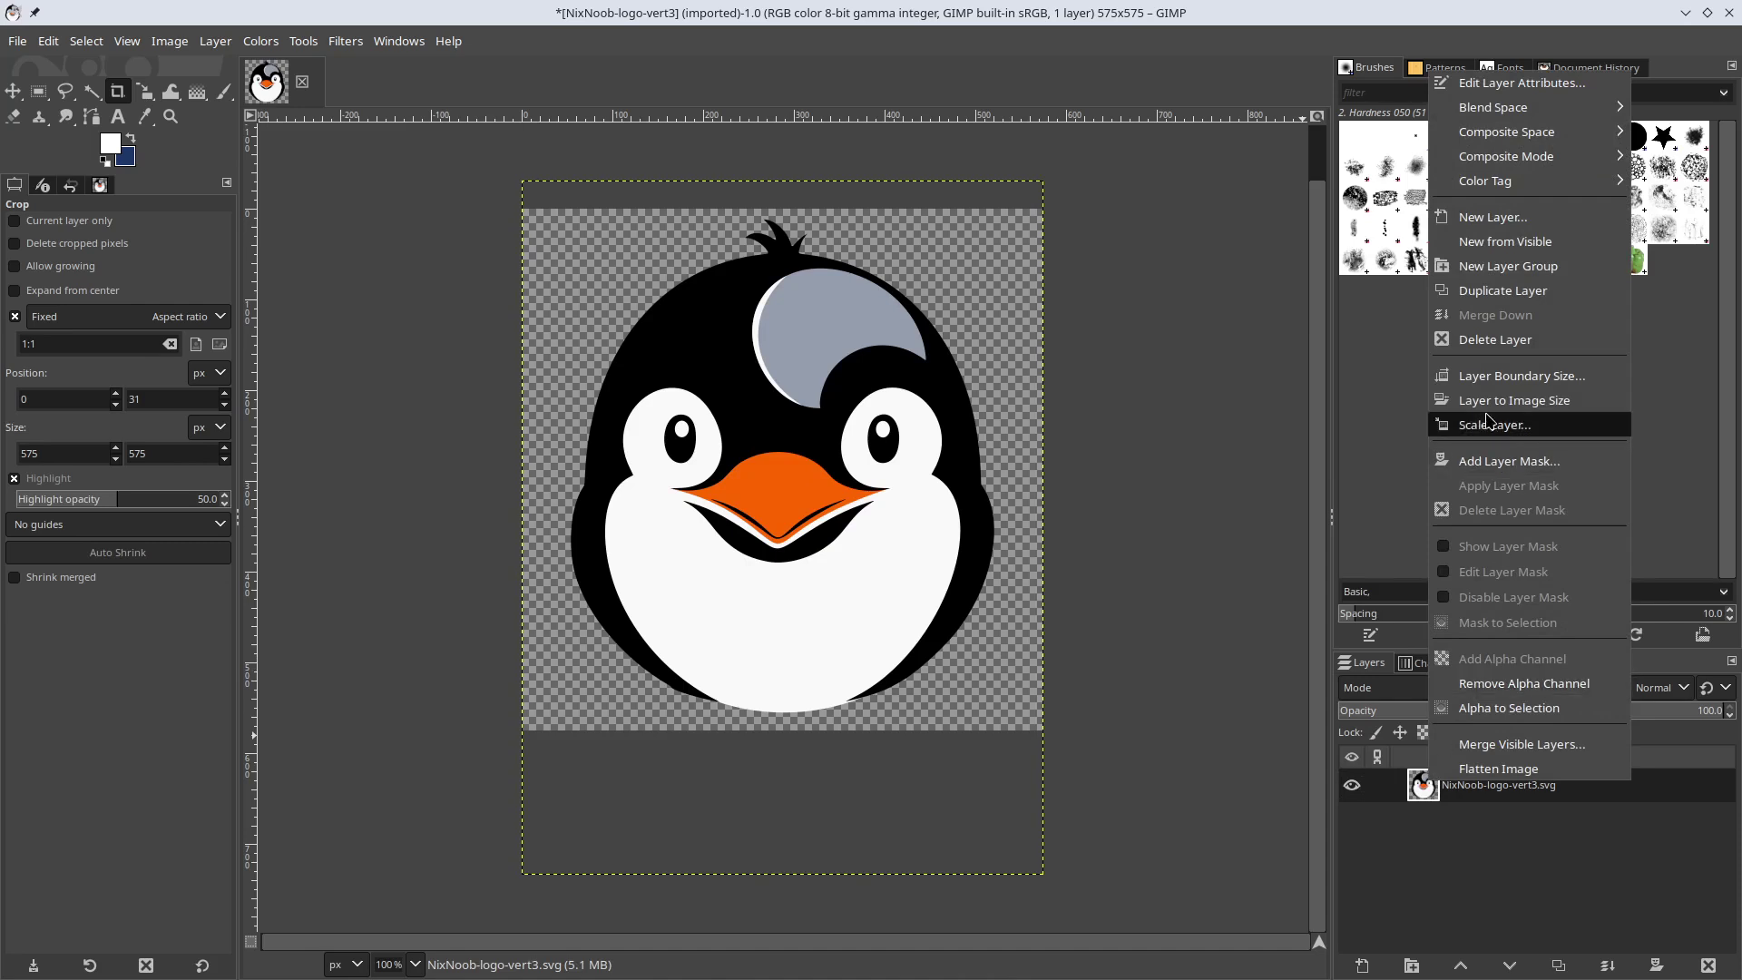
left_click(1489, 400)
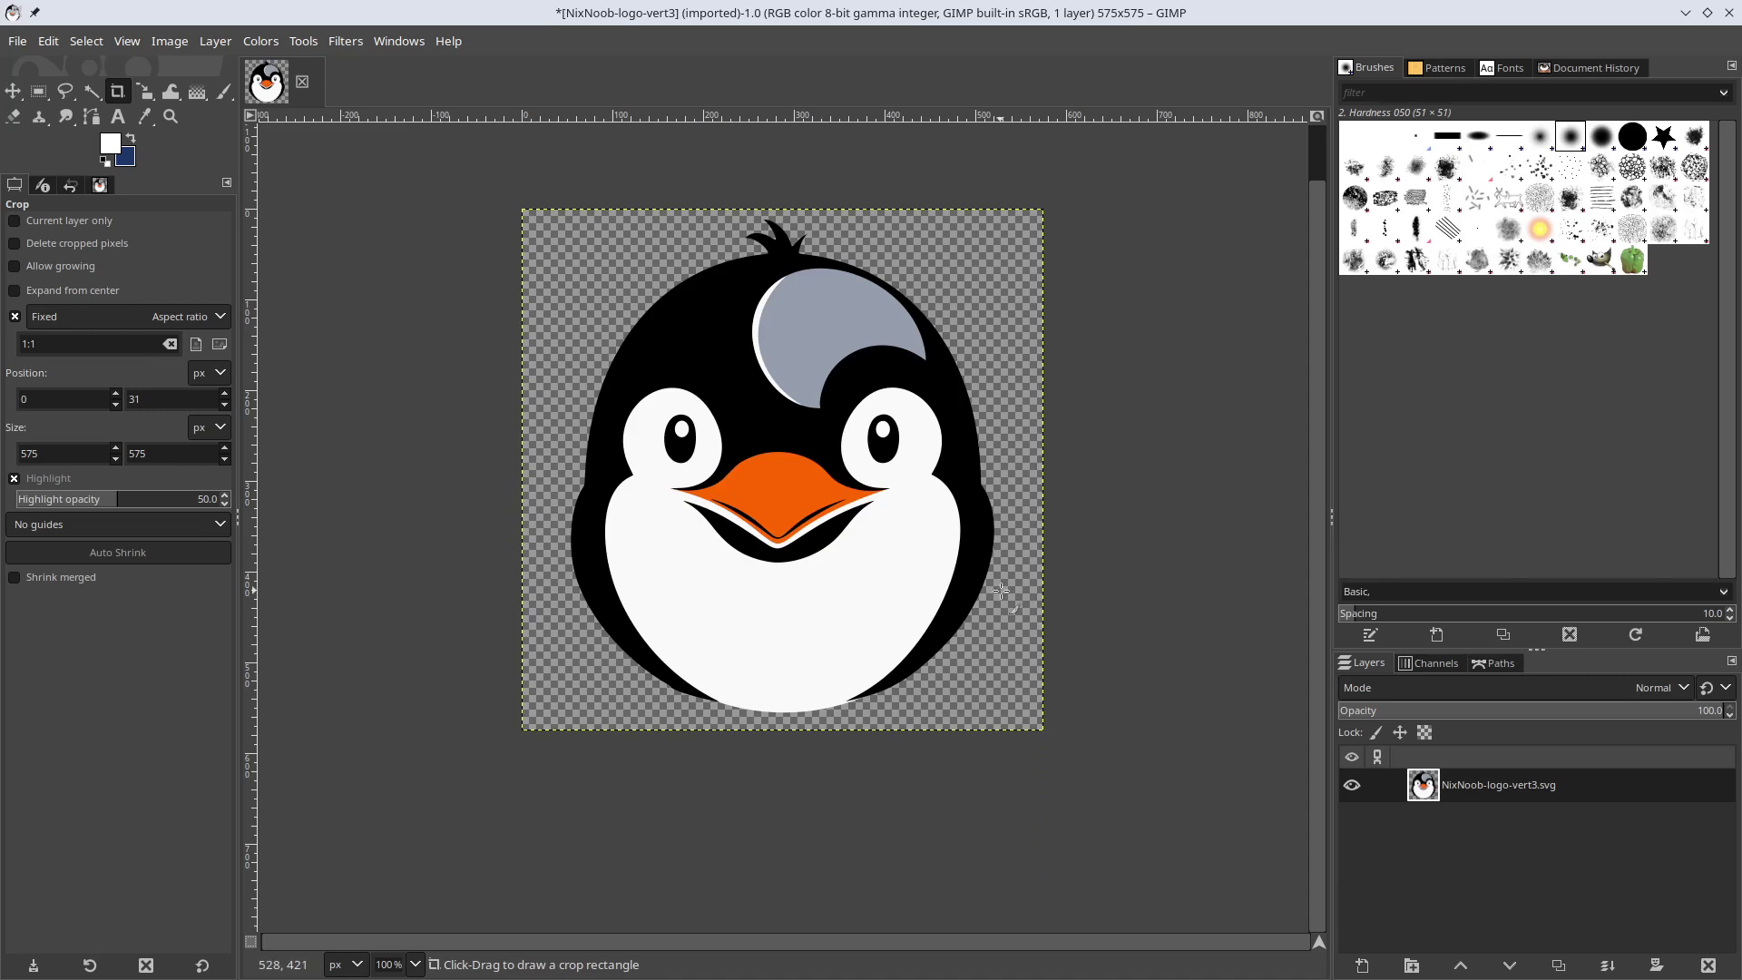
left_click(175, 42)
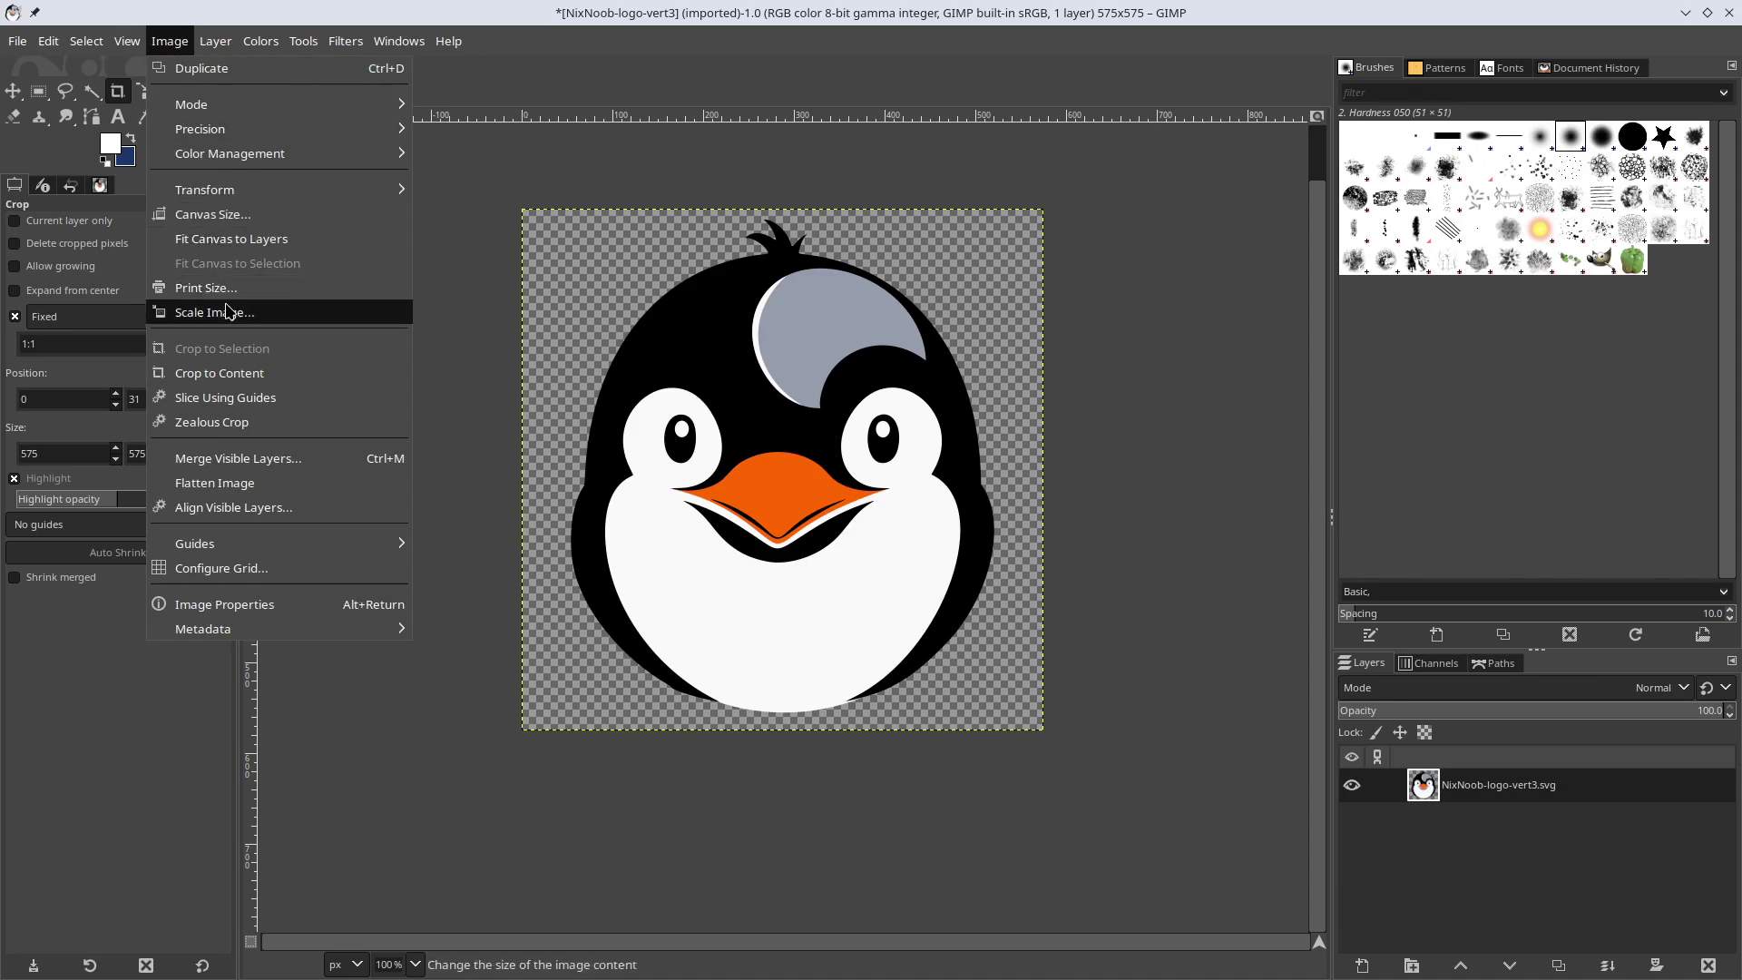
left_click(227, 311)
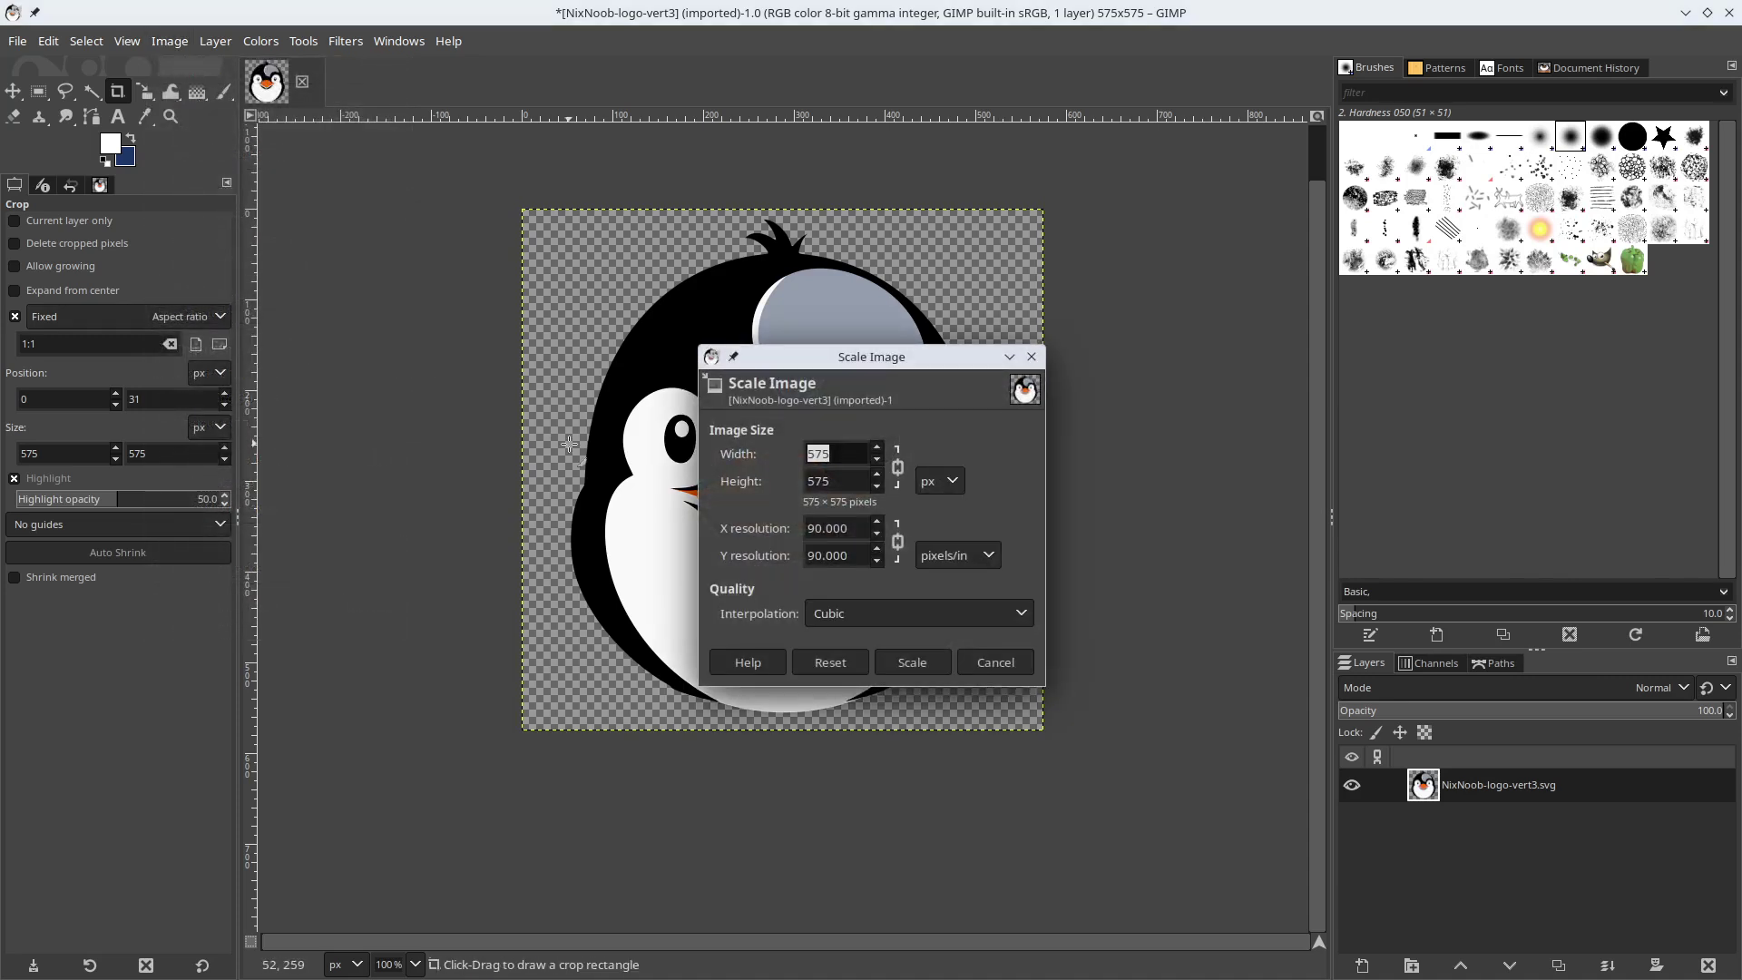
type("256")
left_click(844, 481)
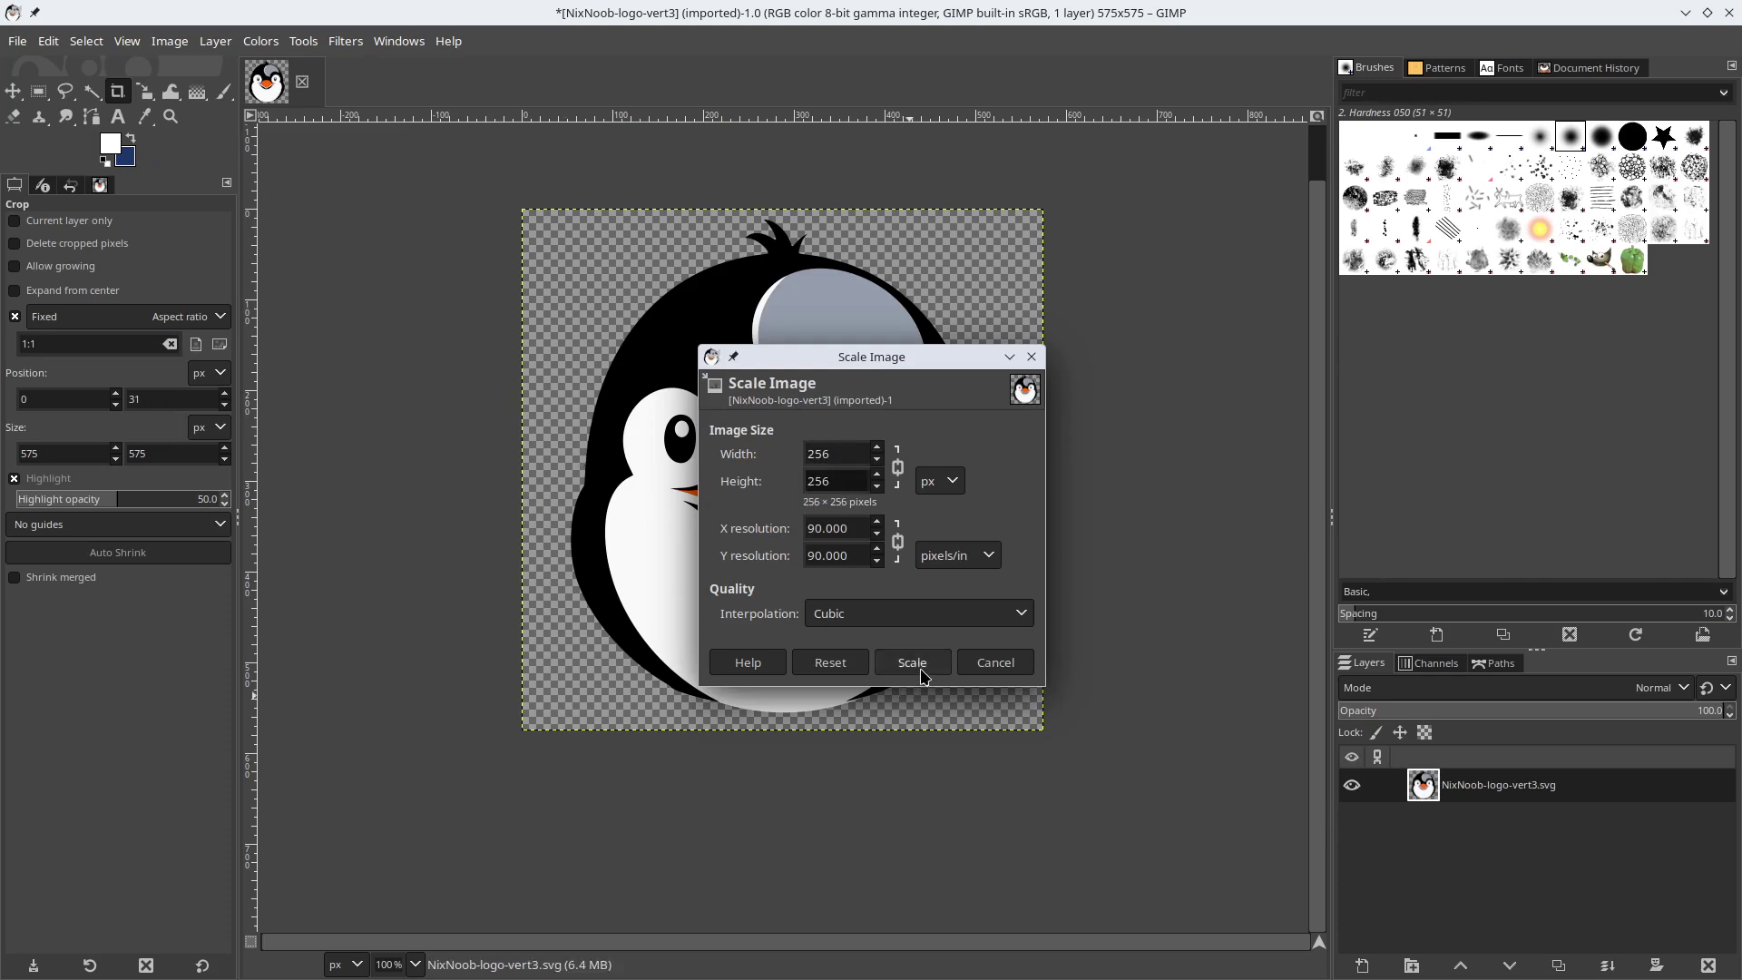
left_click(921, 672)
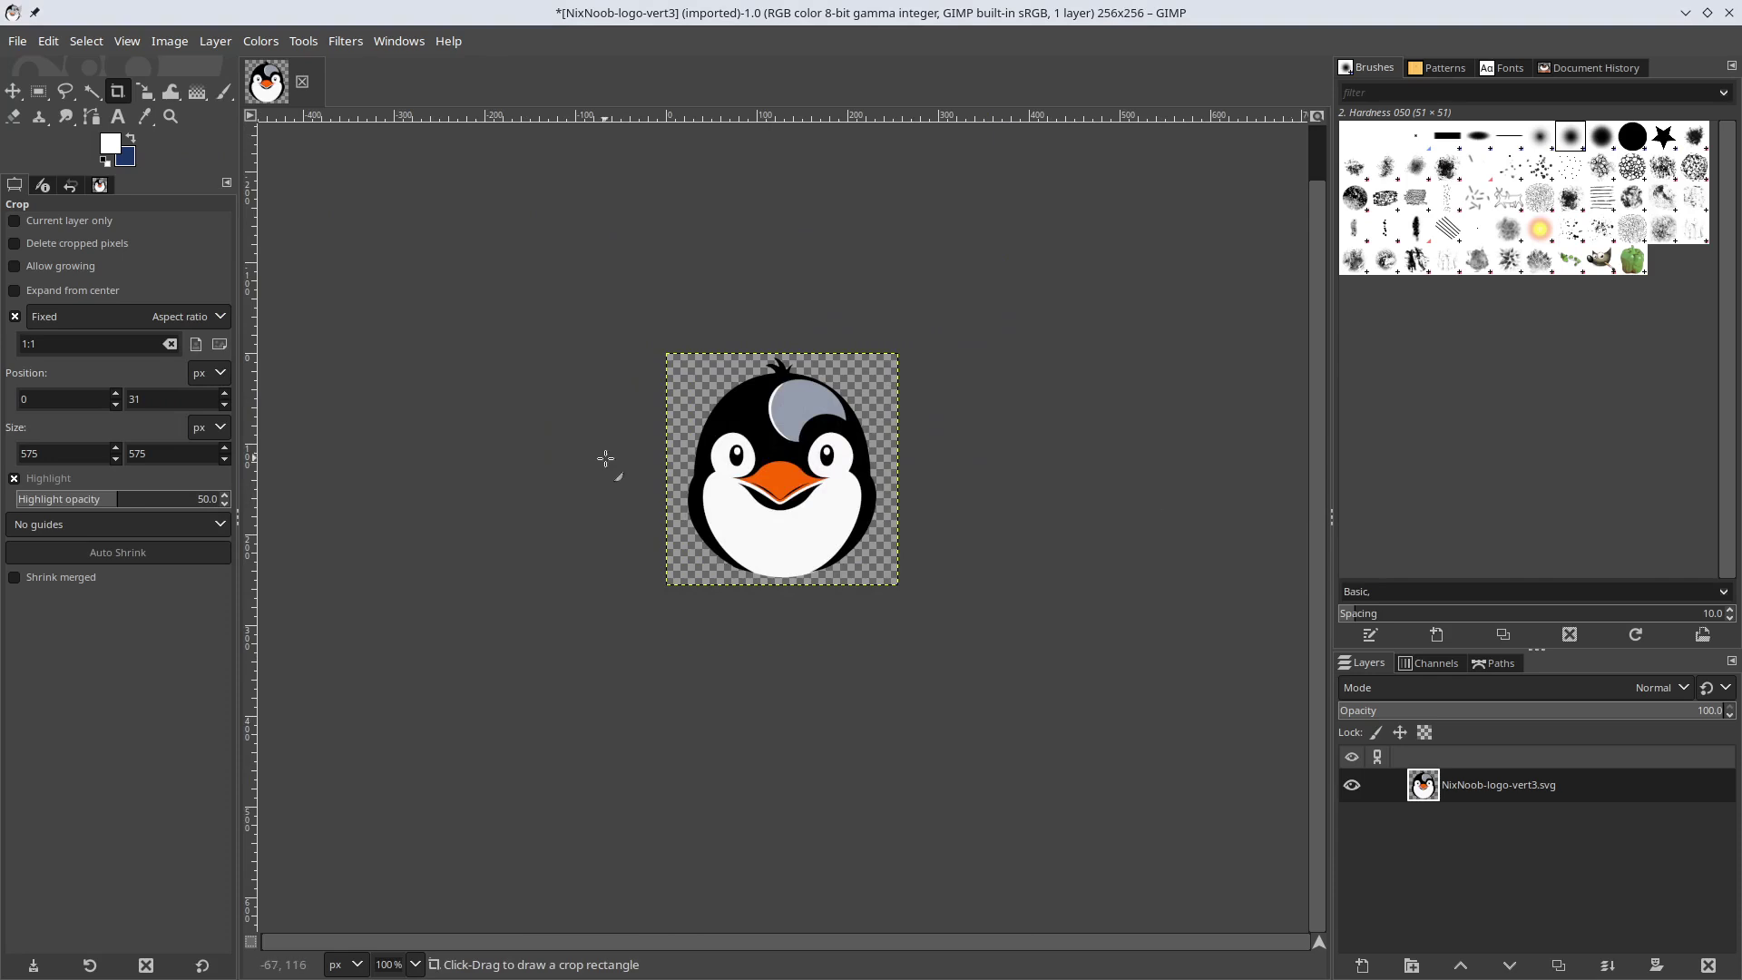
Duplicate the penguin layer and scale the copy to 48×48 px
right_click(1462, 794)
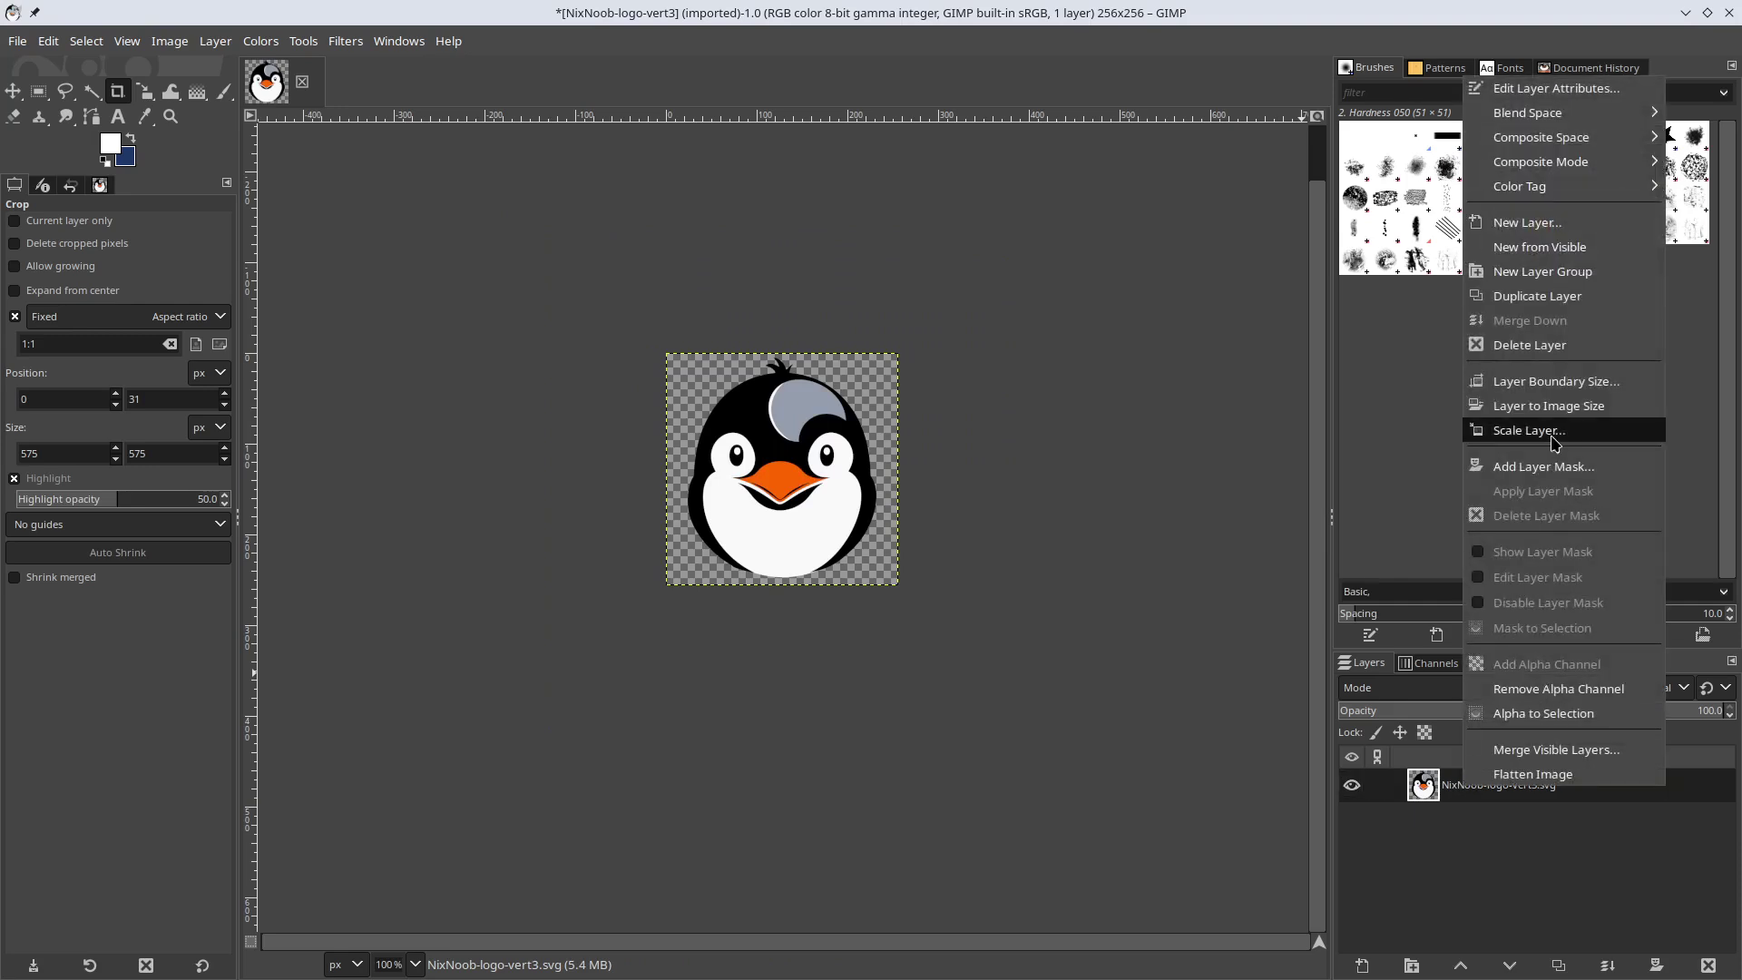
left_click(1548, 301)
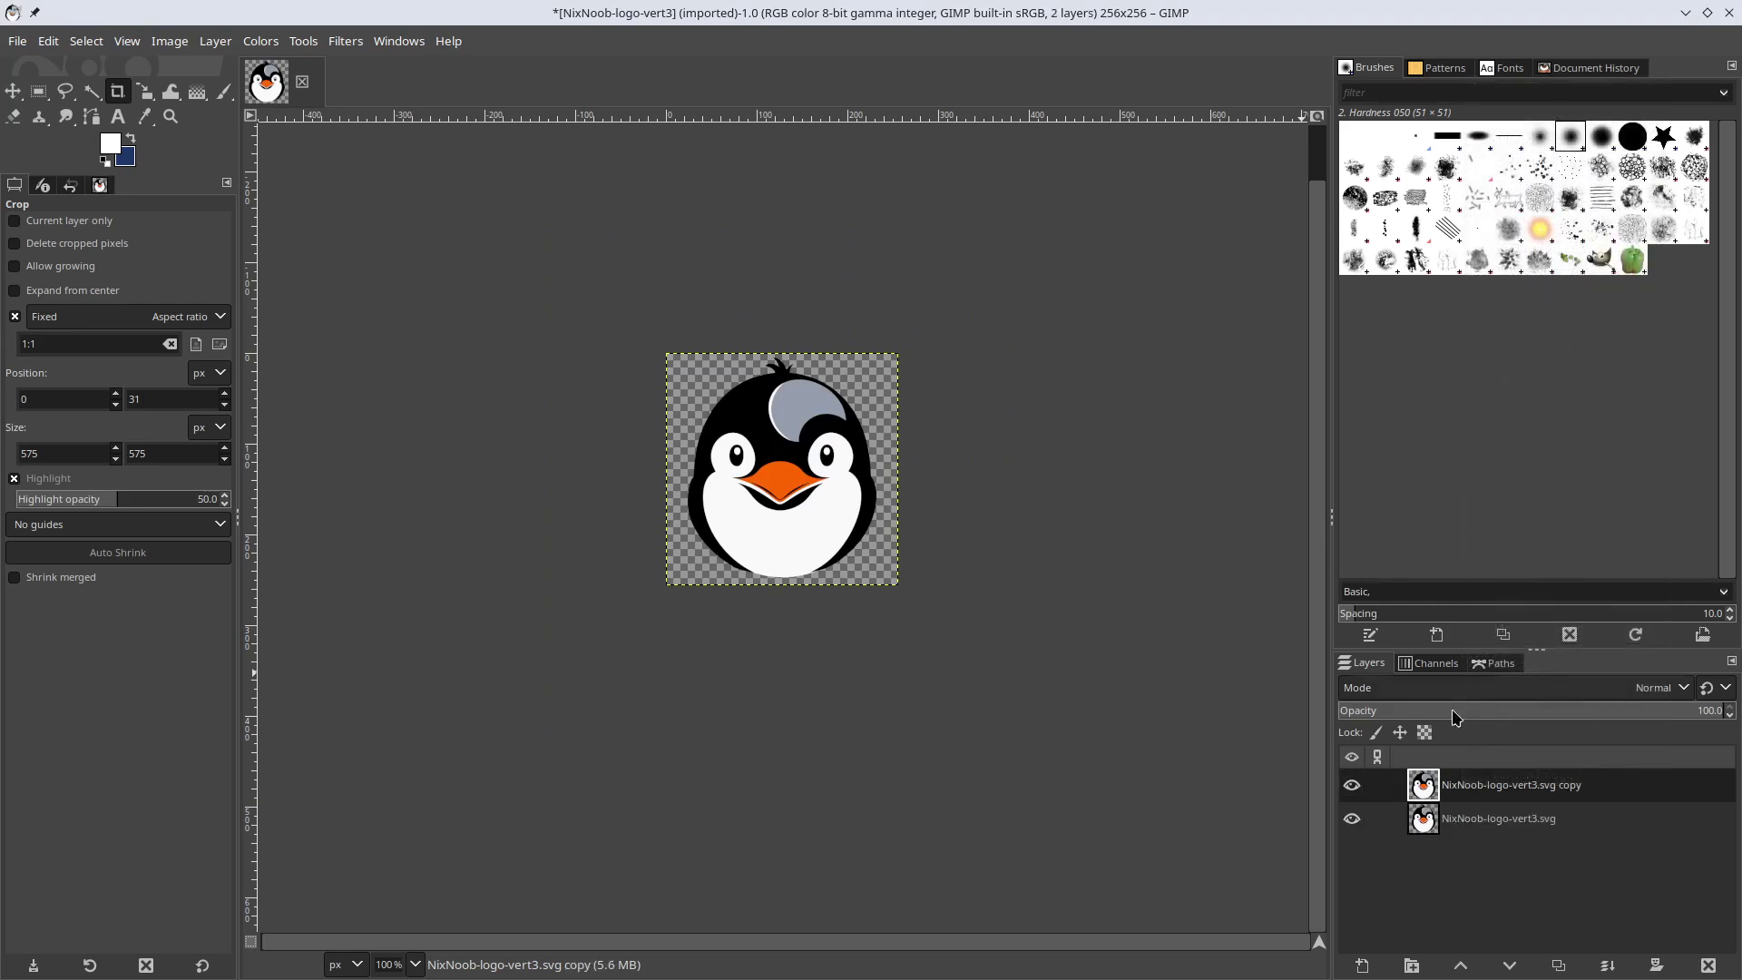
right_click(1483, 793)
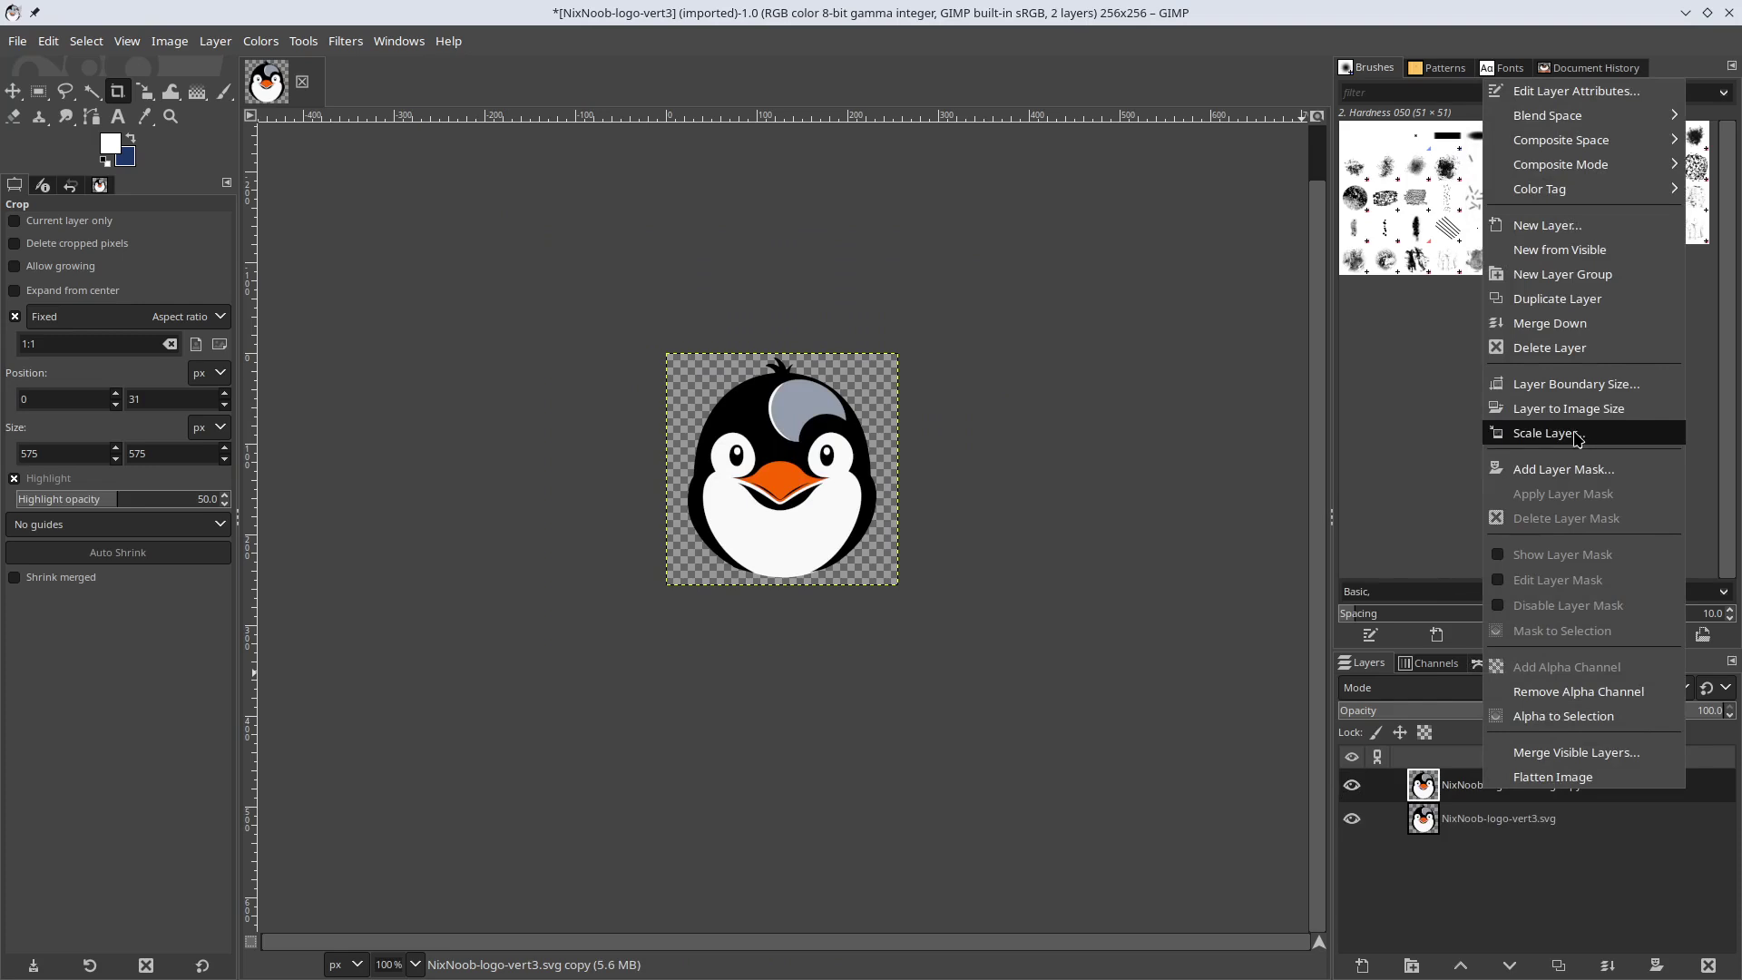
left_click(1579, 436)
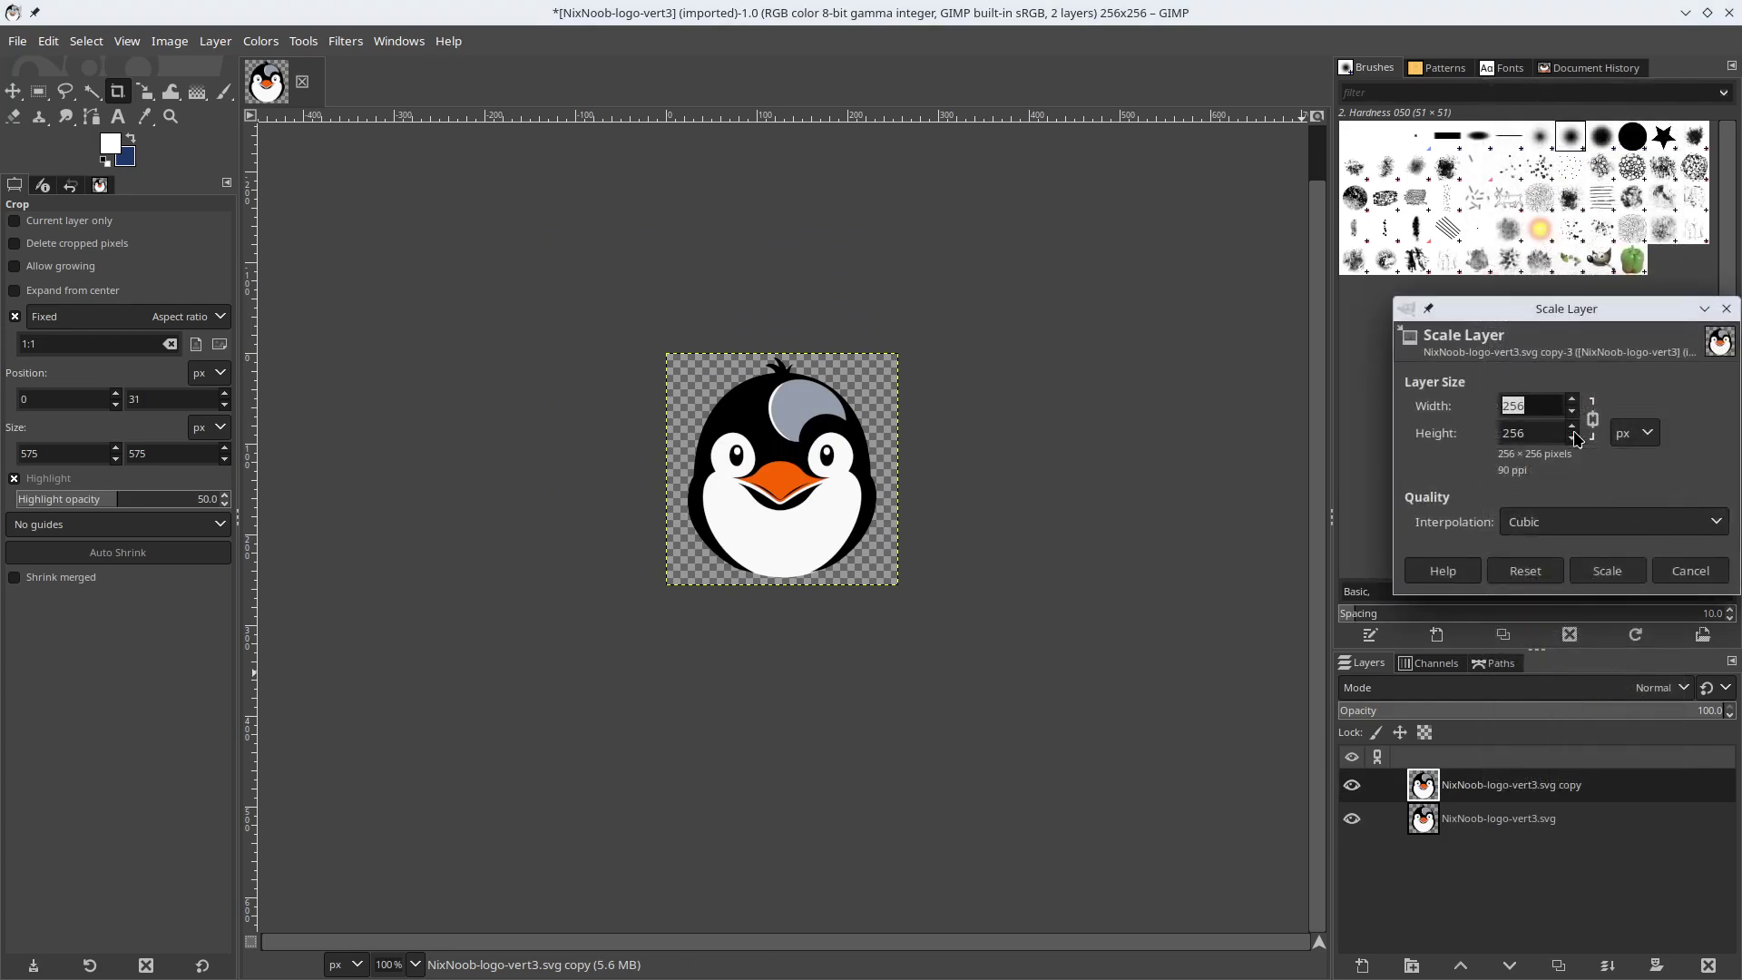
type("48")
key("Tab")
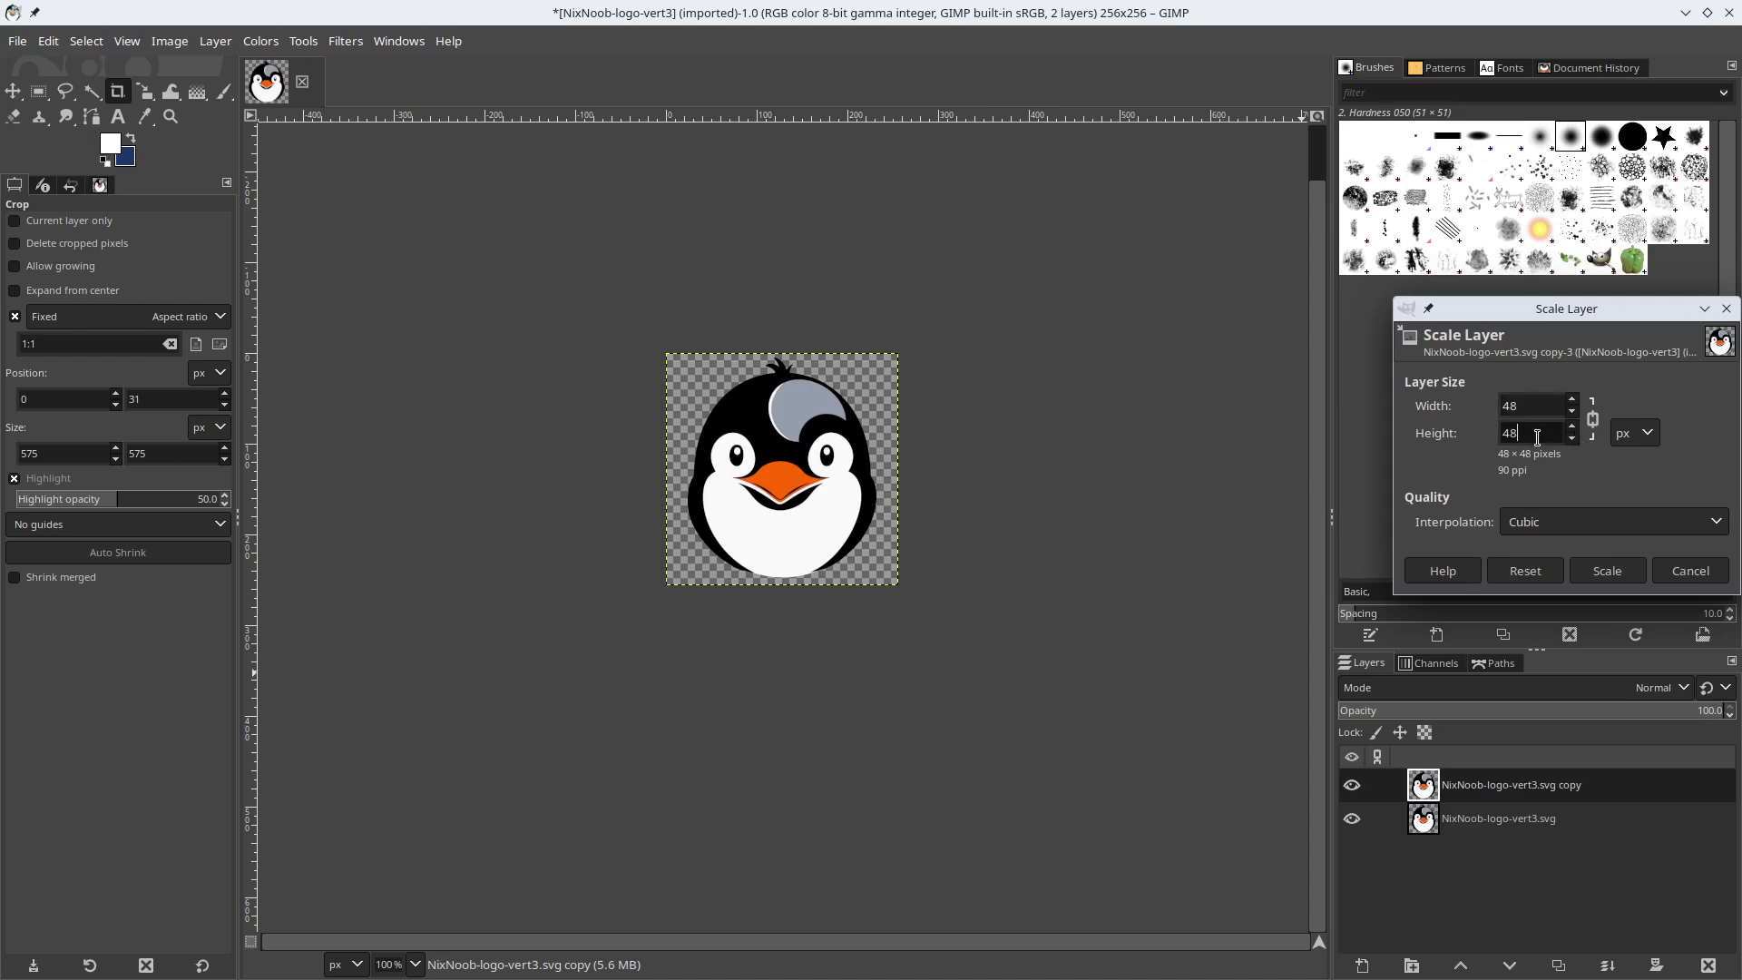
left_click(1606, 571)
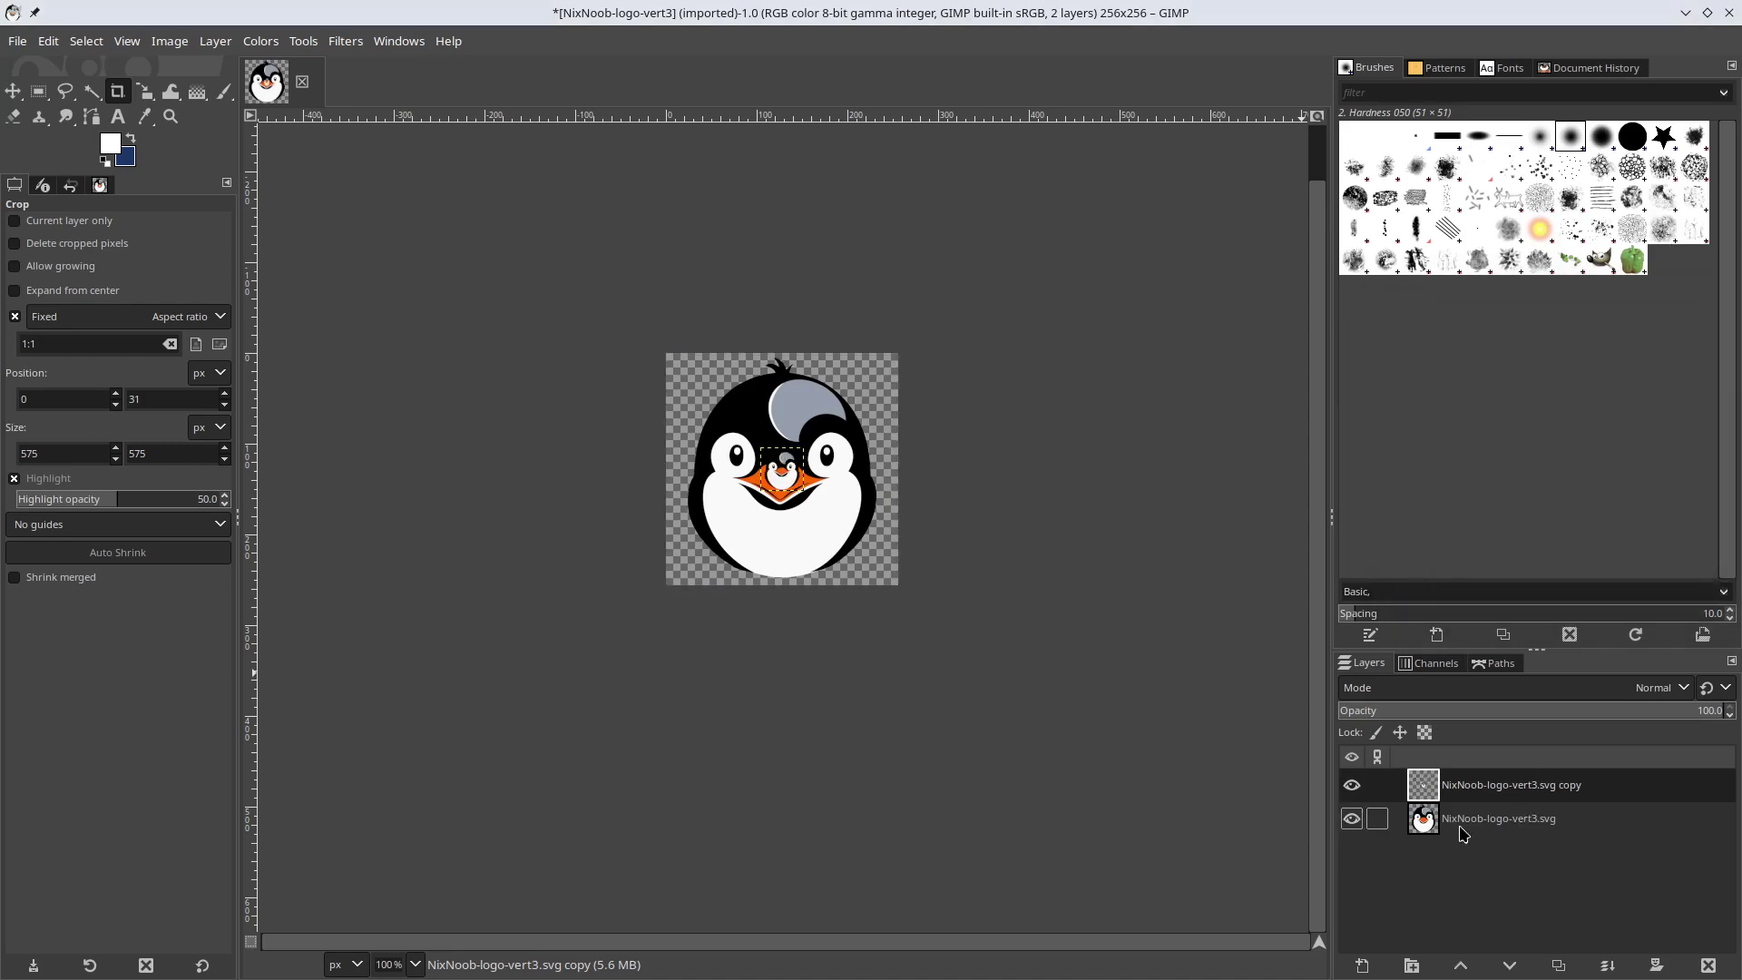
Duplicate the original penguin layer and scale the copy to 32×32 px
left_click(1460, 828)
right_click(1462, 833)
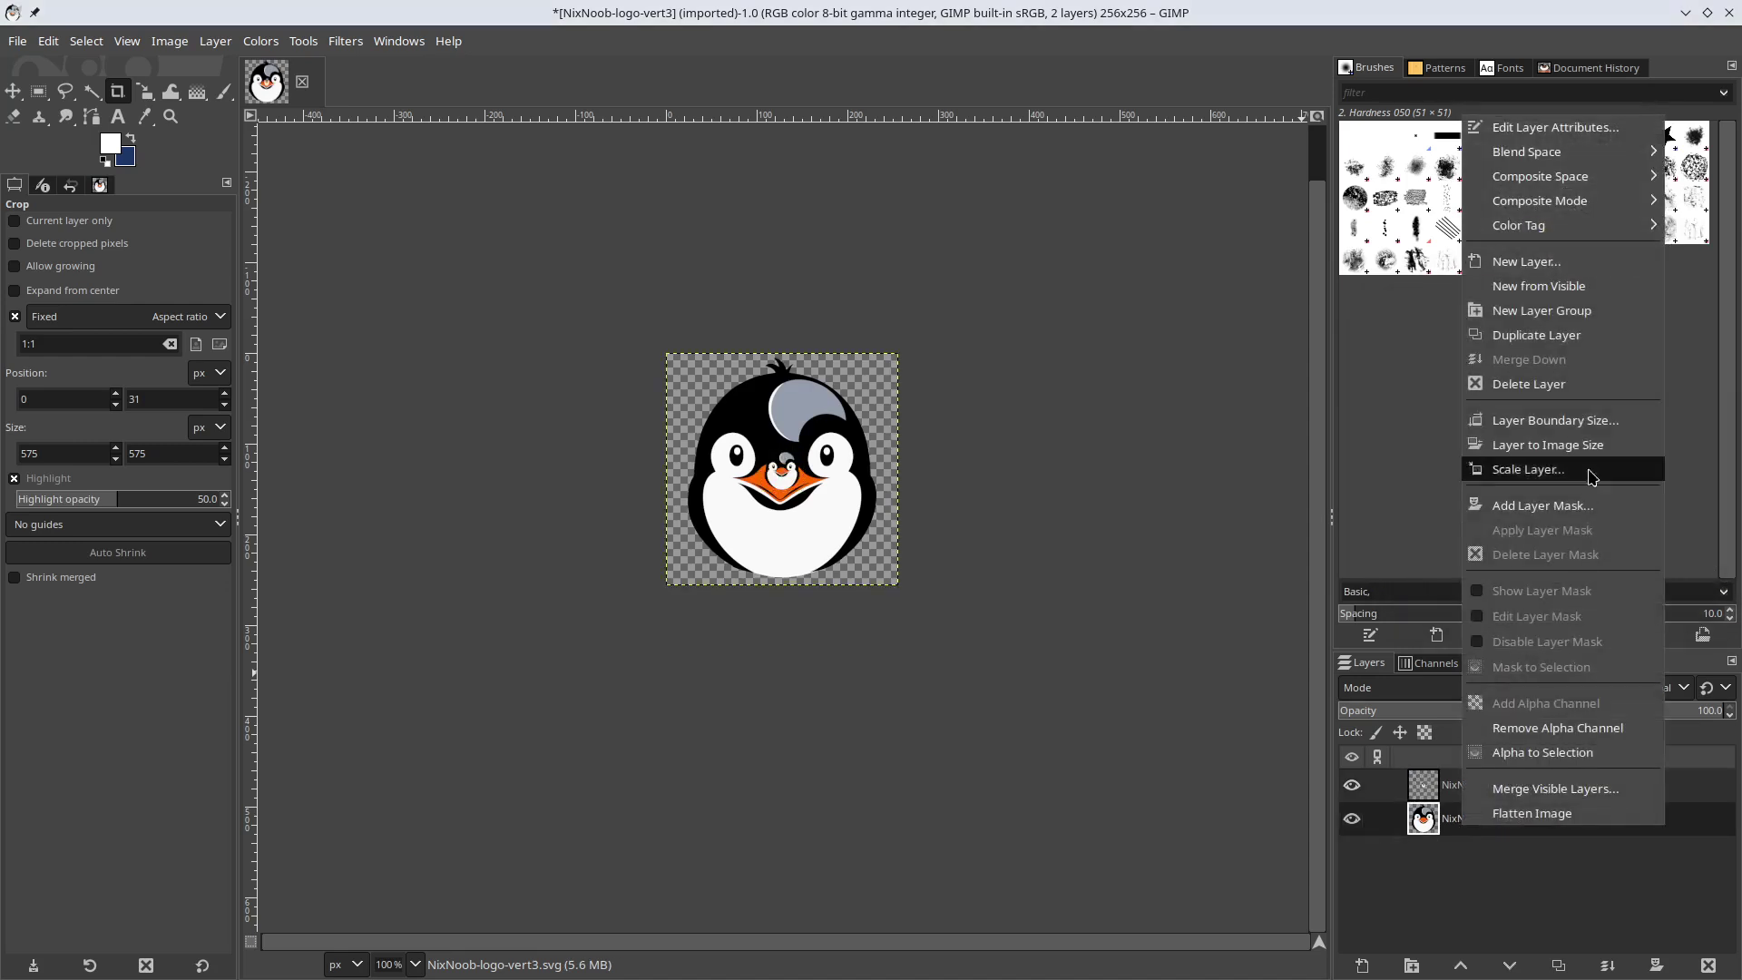
left_click(1558, 337)
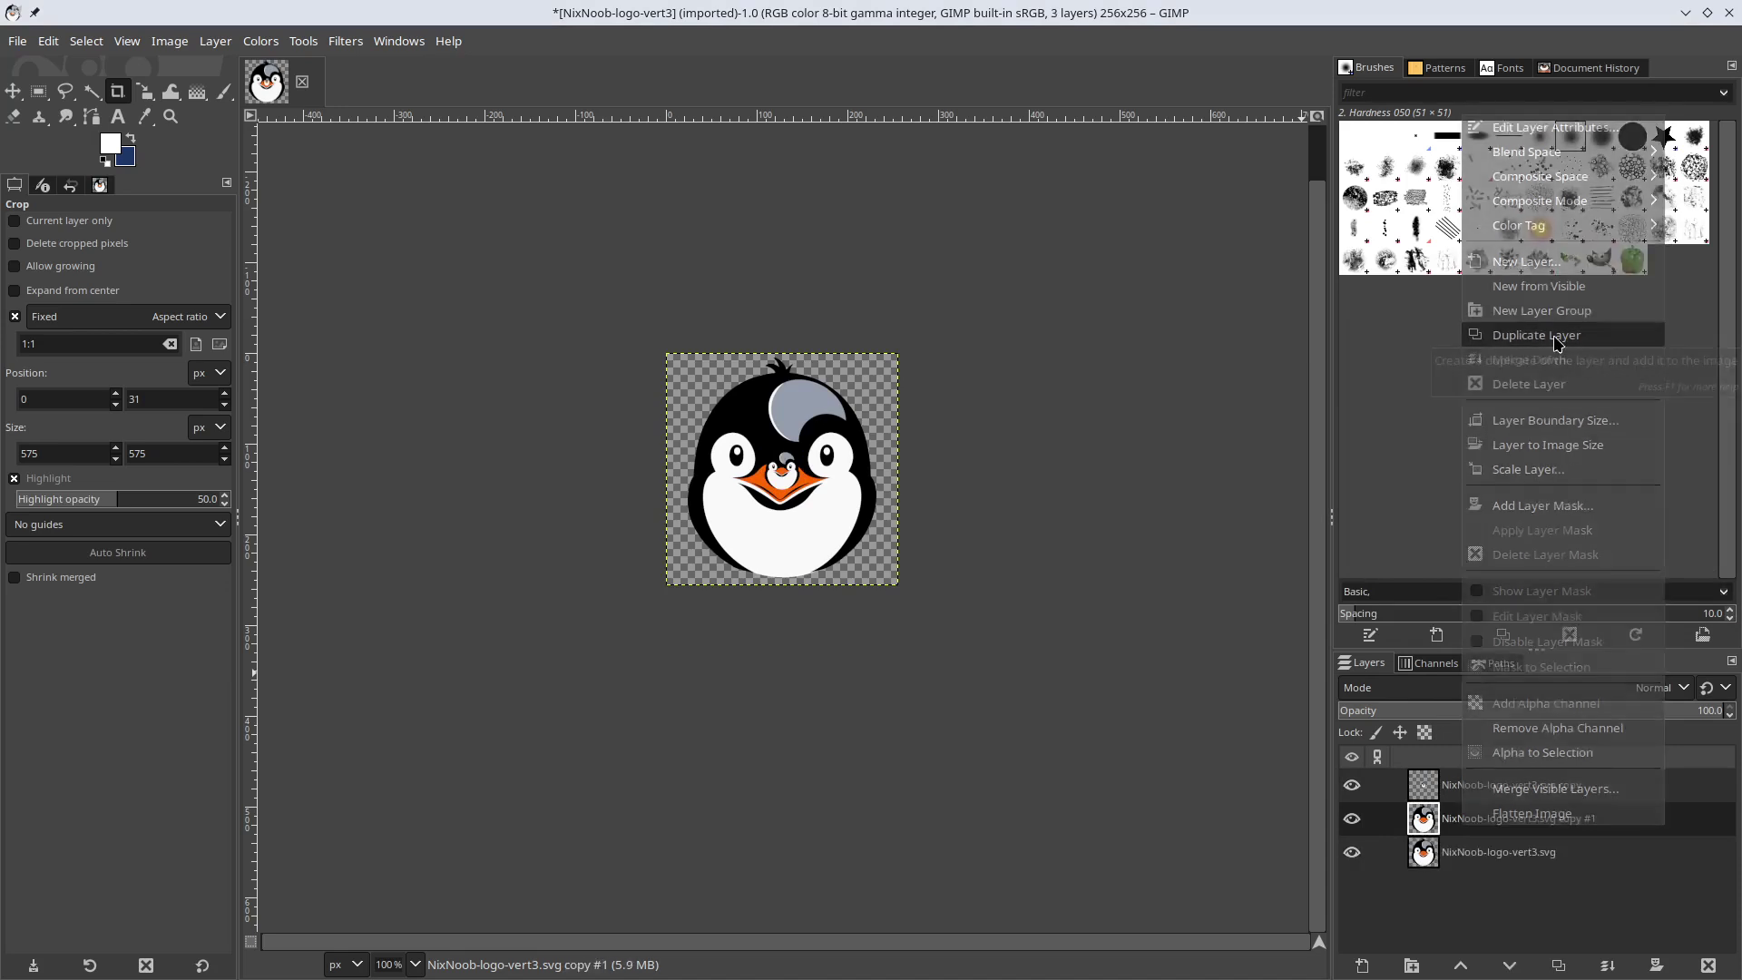
right_click(1481, 824)
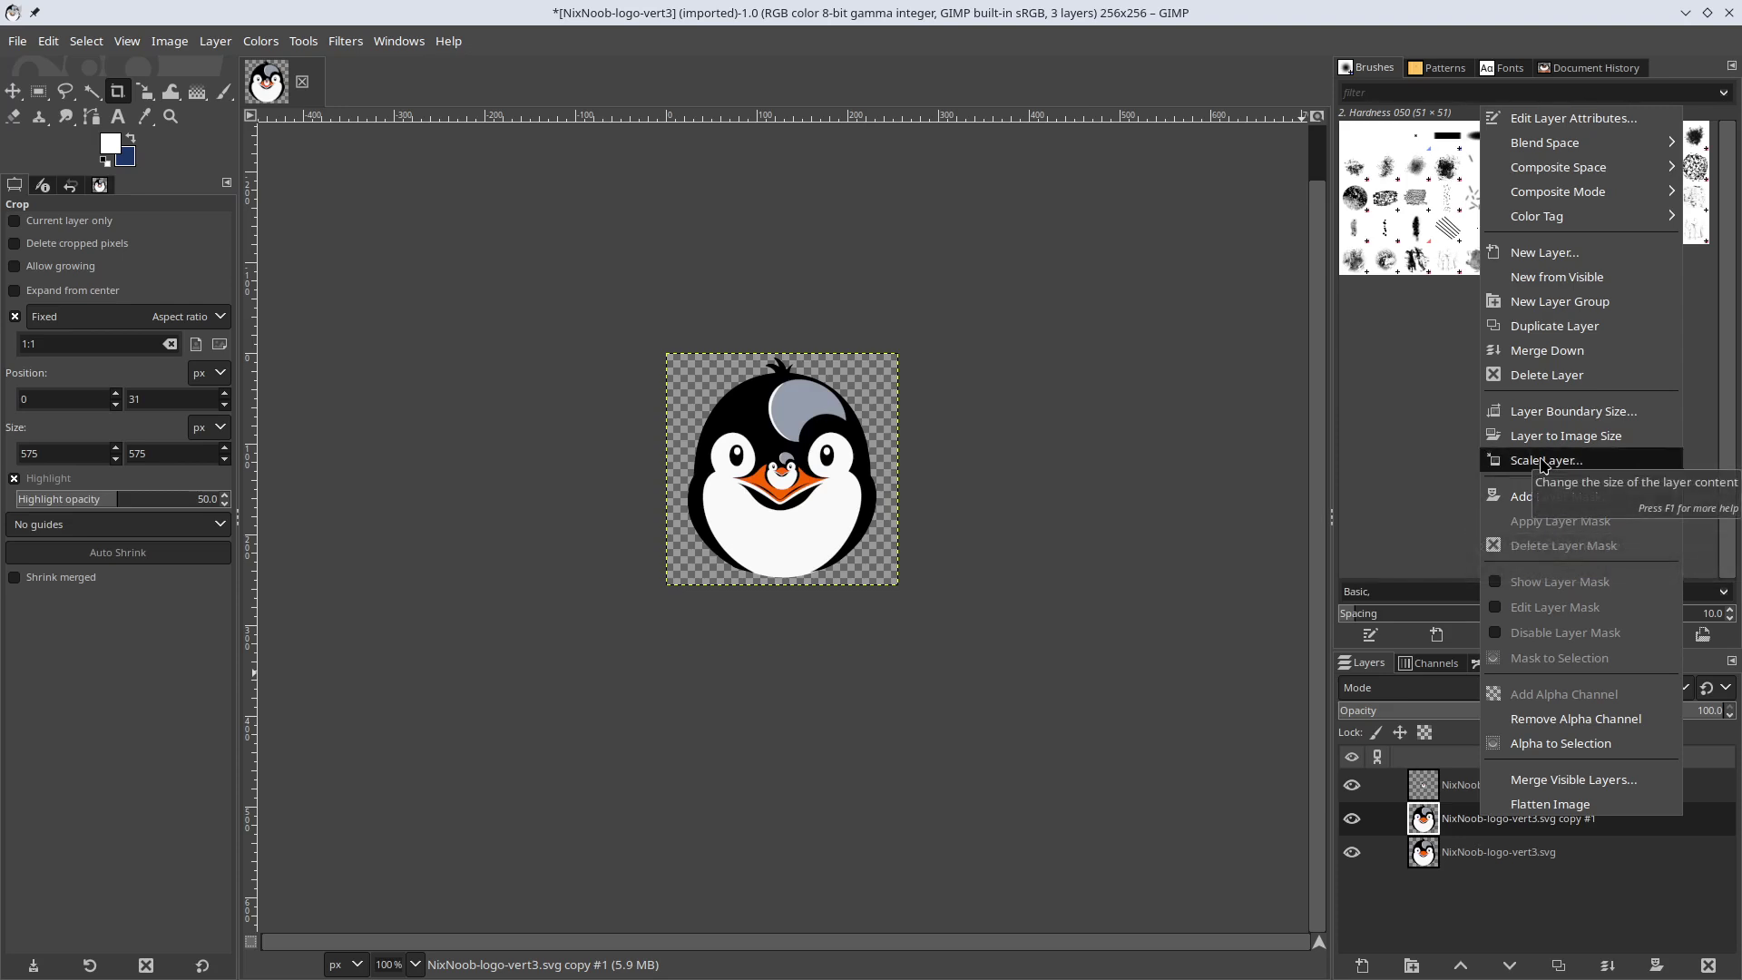
left_click(1543, 461)
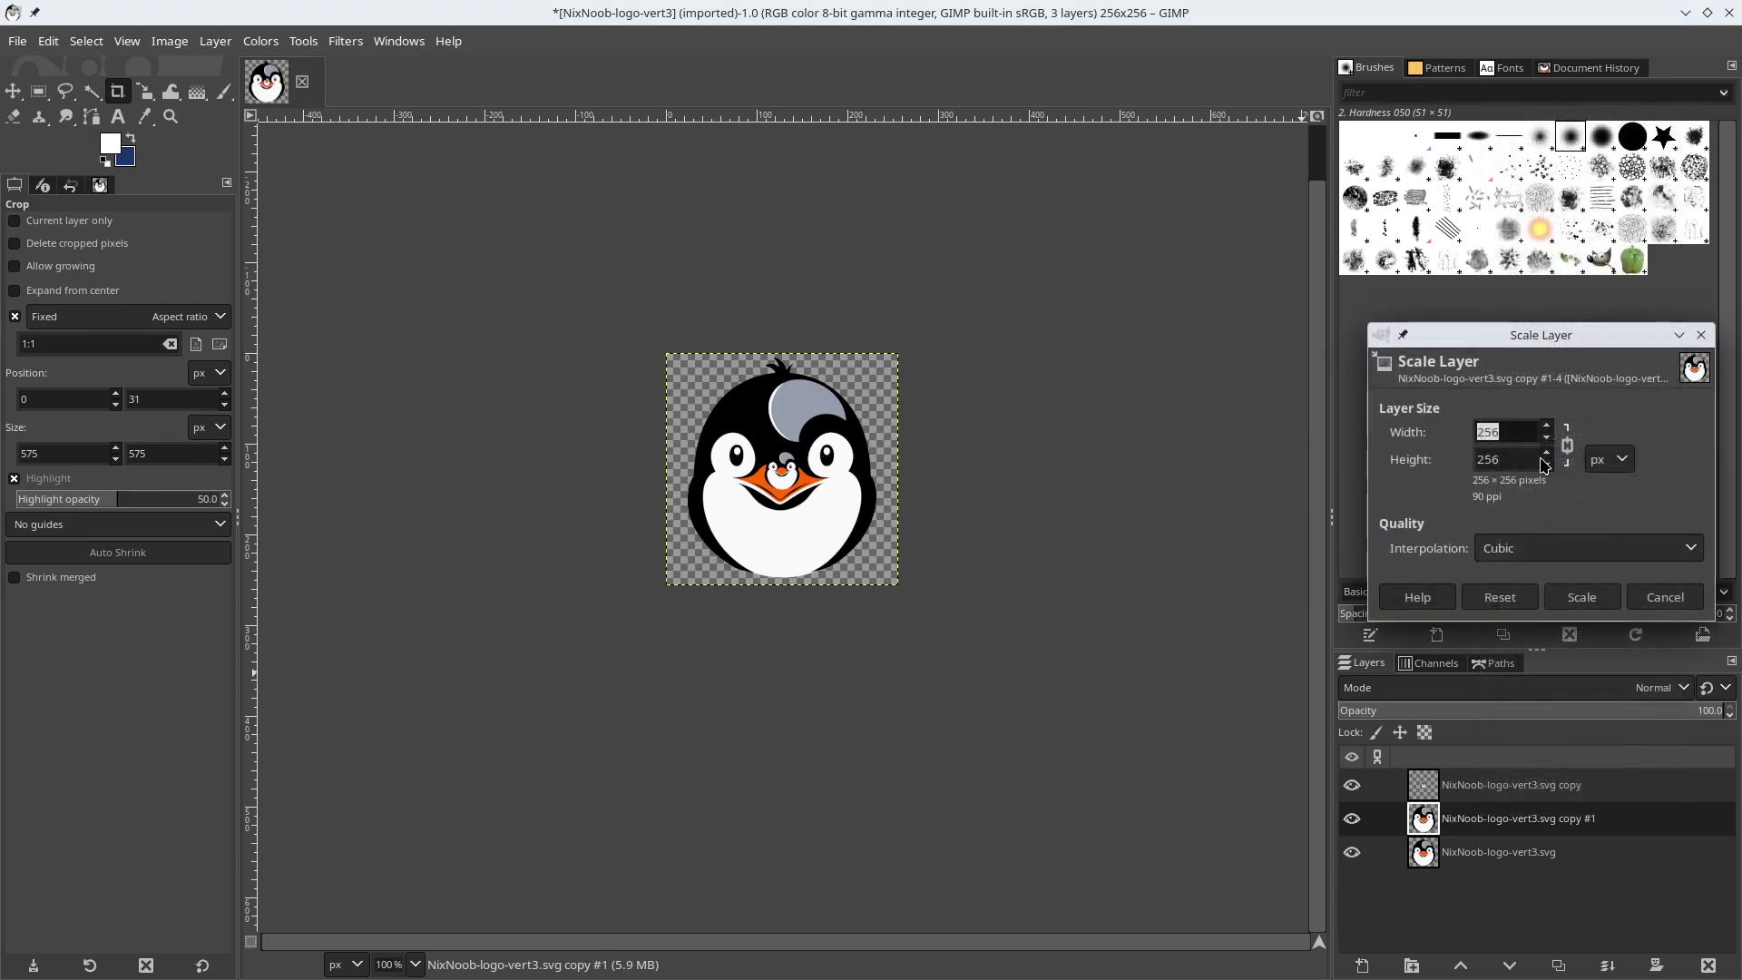
type("32")
left_click(1508, 457)
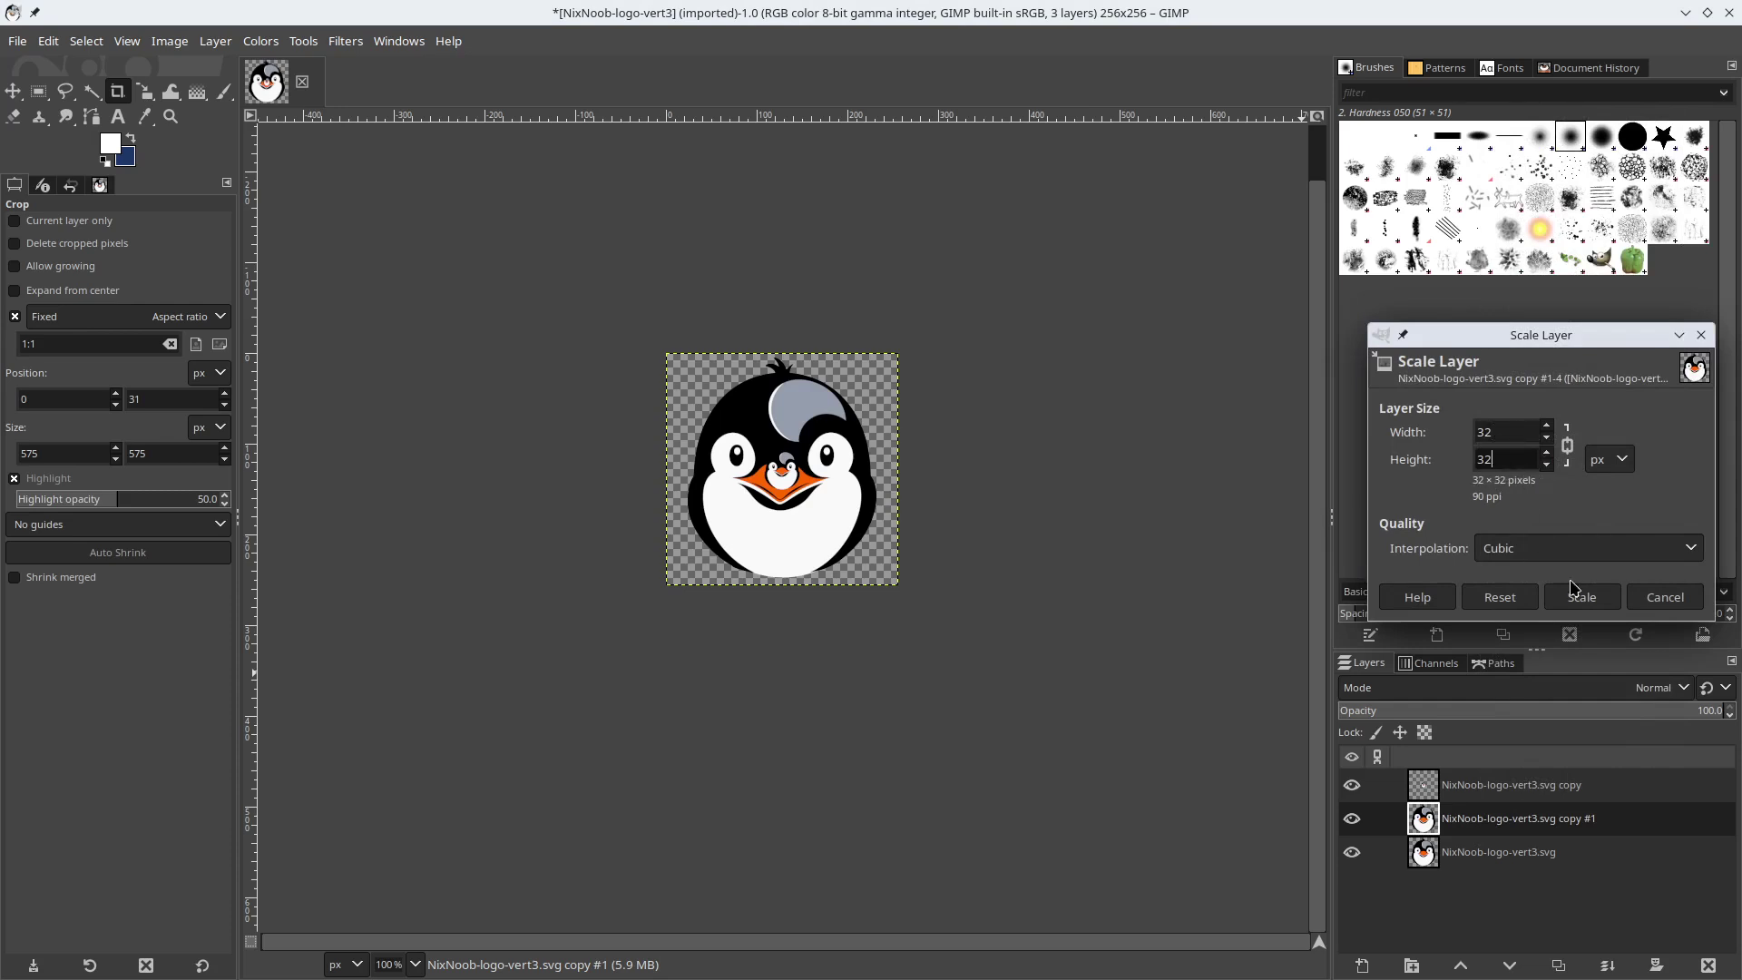
left_click(1581, 596)
Duplicate the original layer again and scale this copy to 16×16 px
right_click(1485, 856)
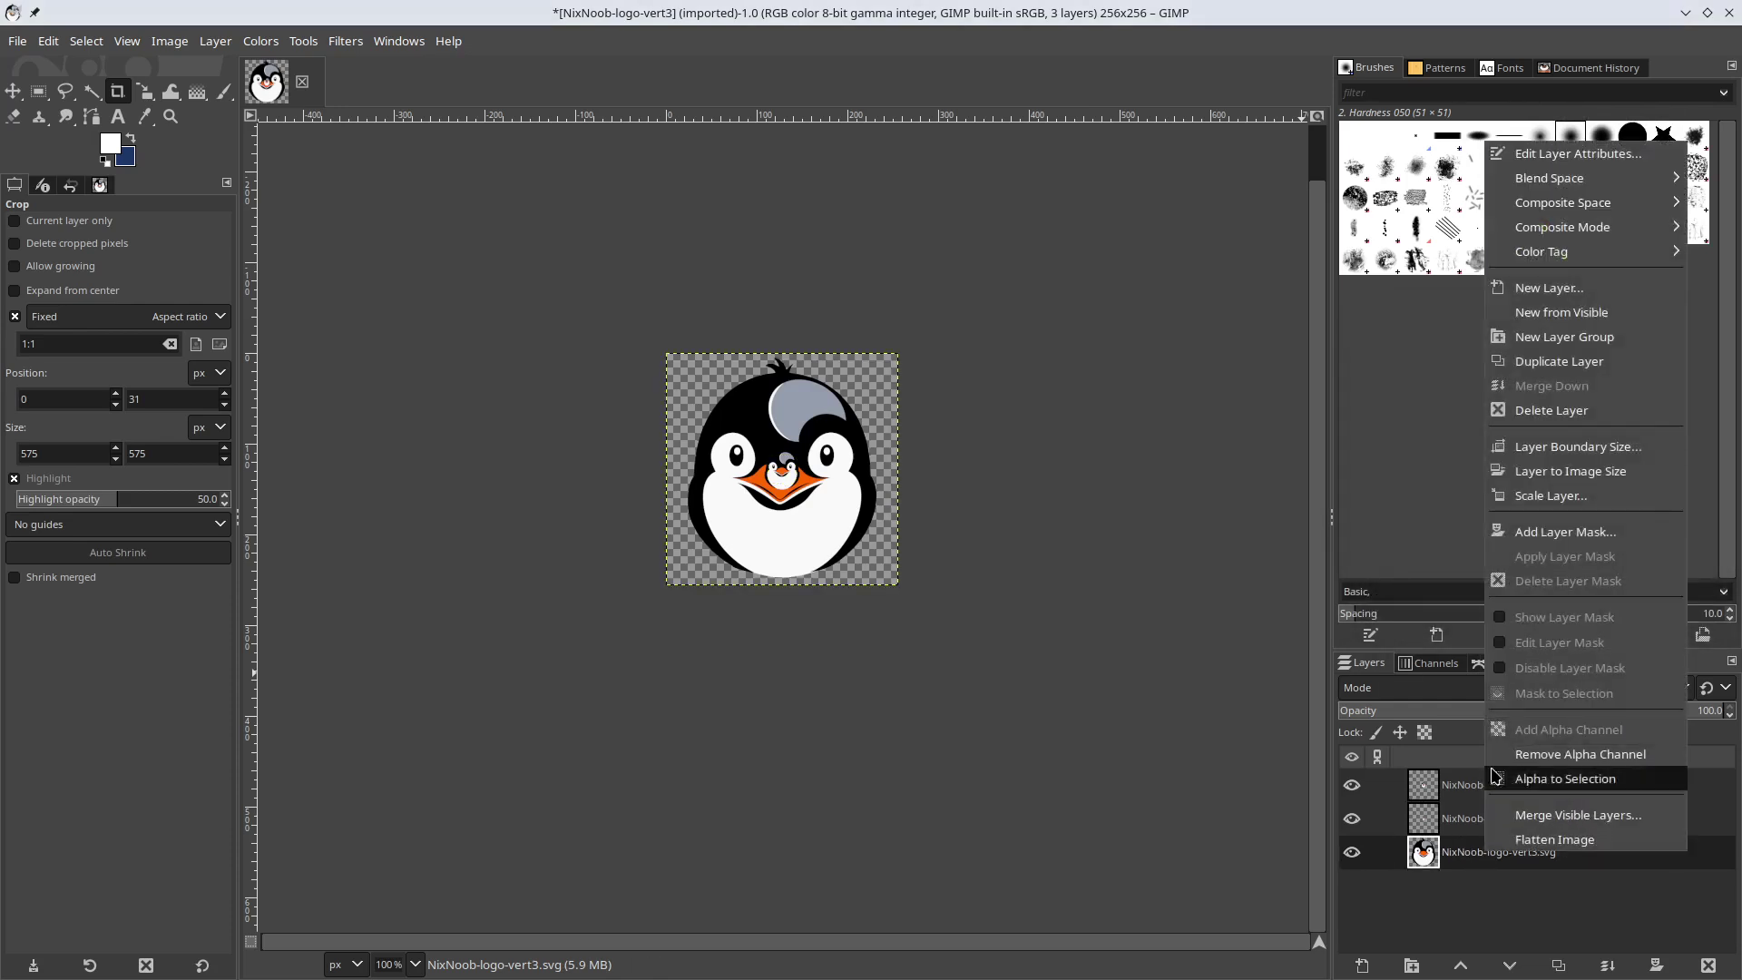
left_click(1556, 363)
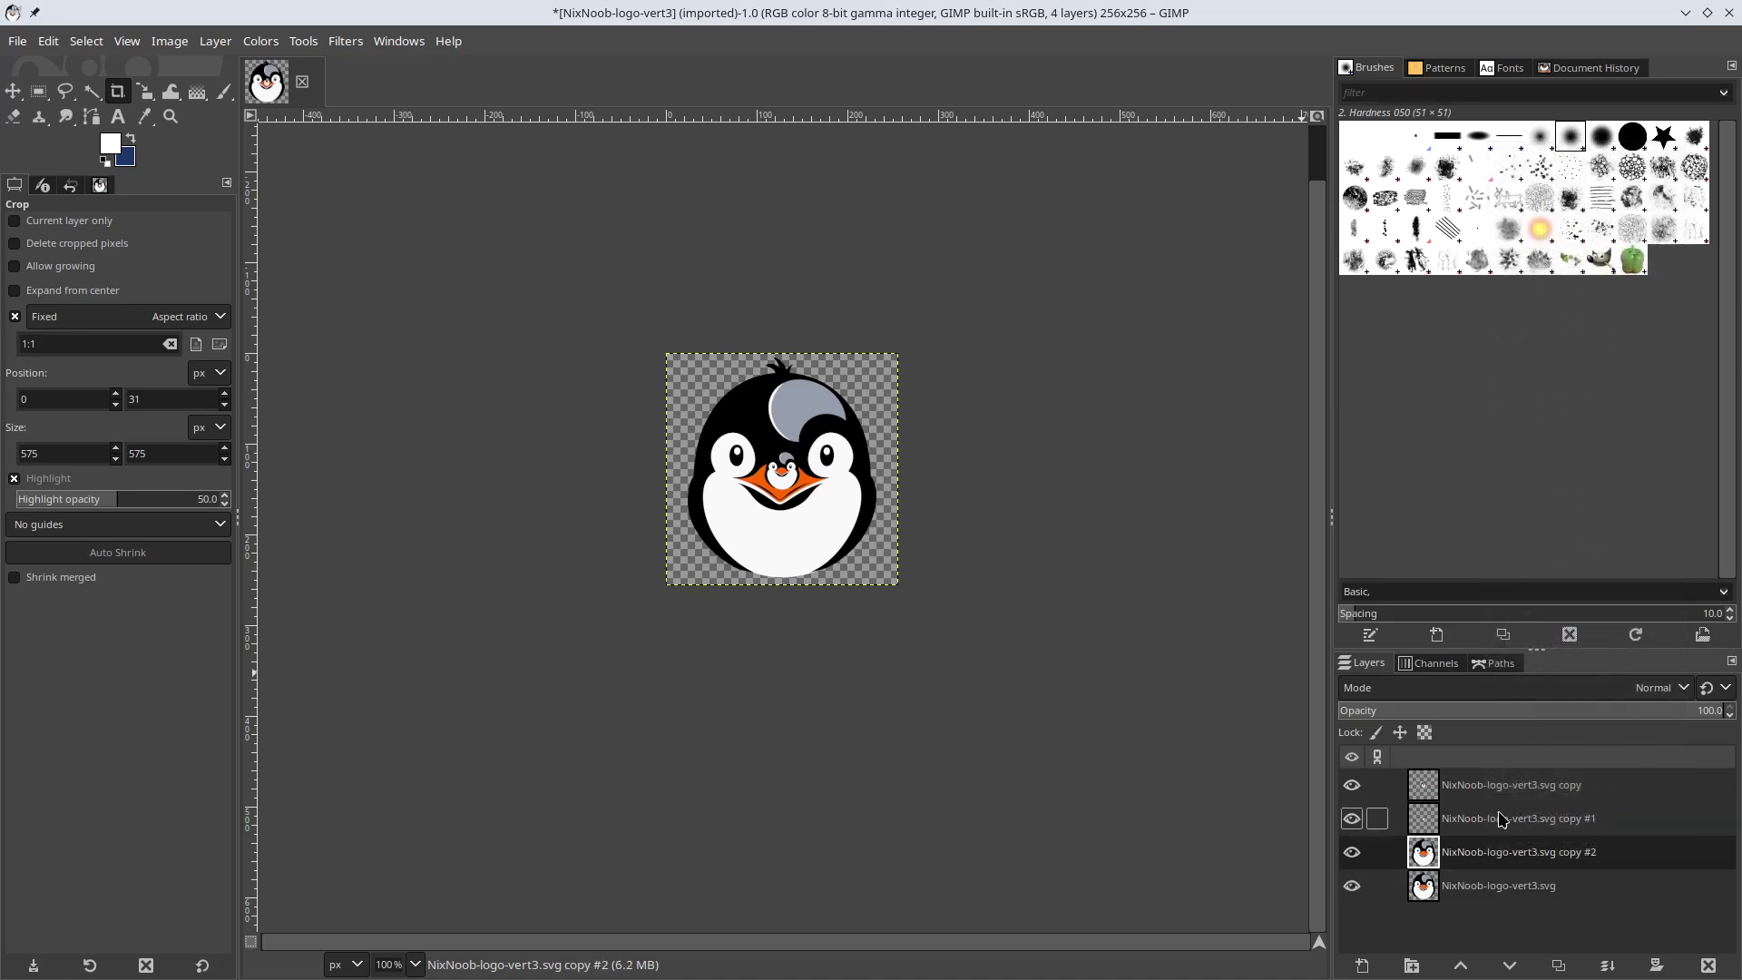
right_click(1502, 850)
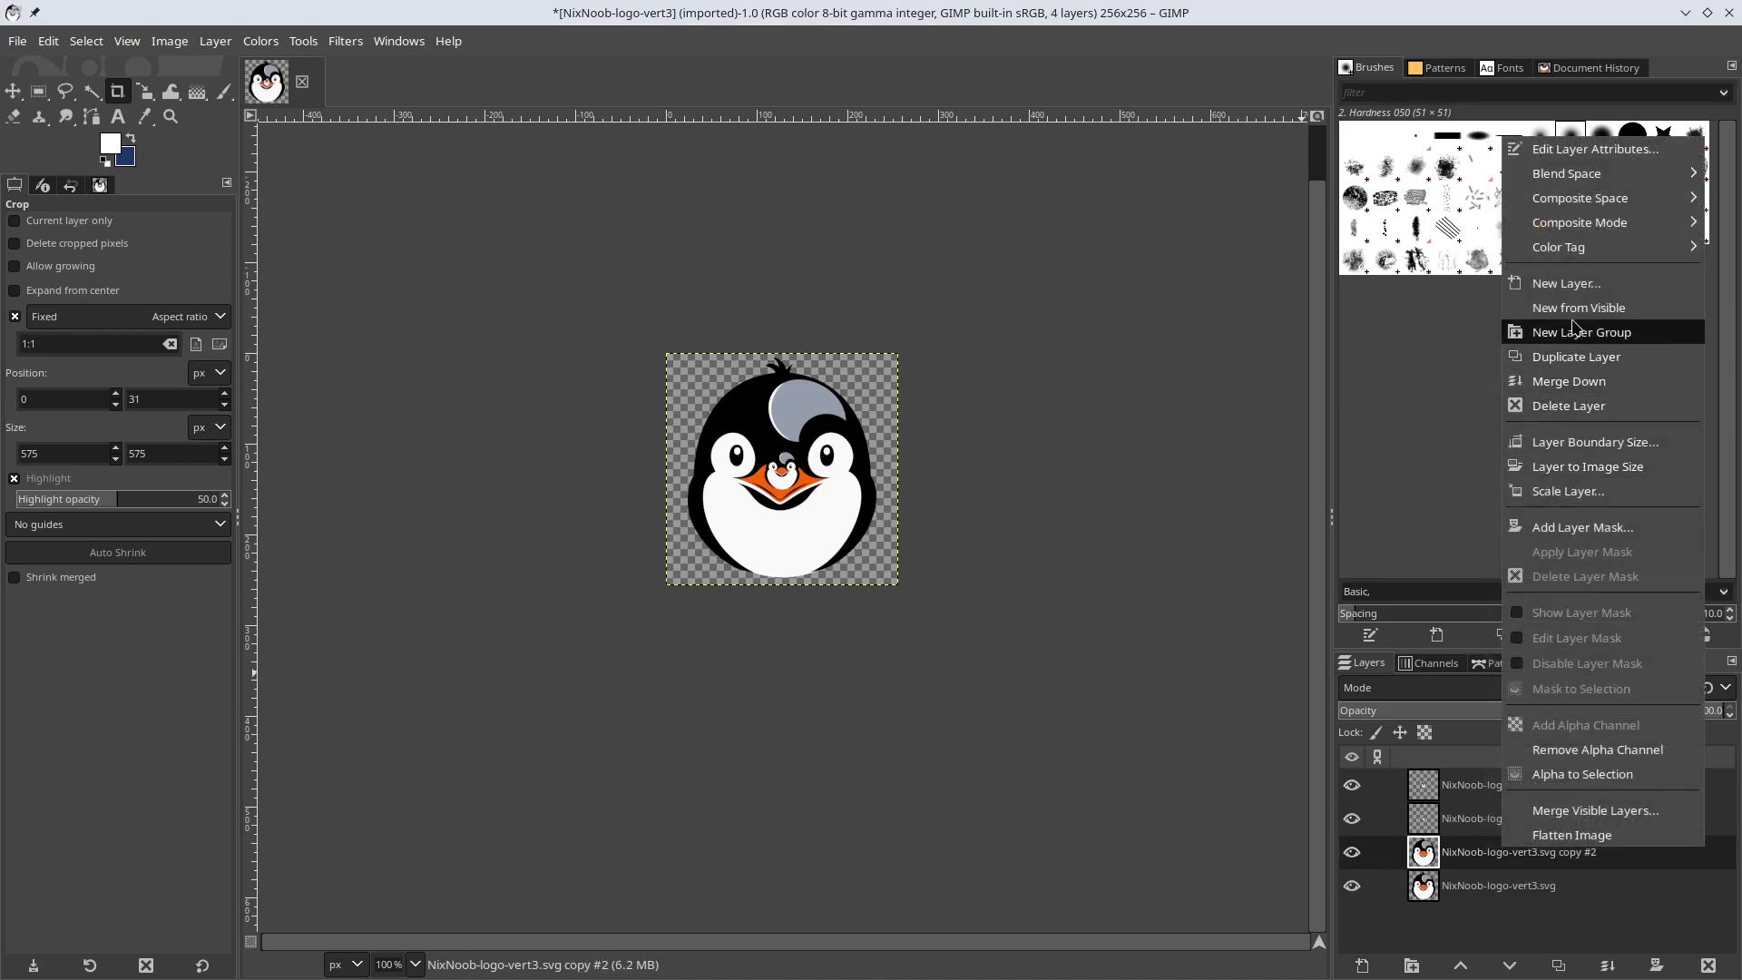
left_click(1576, 491)
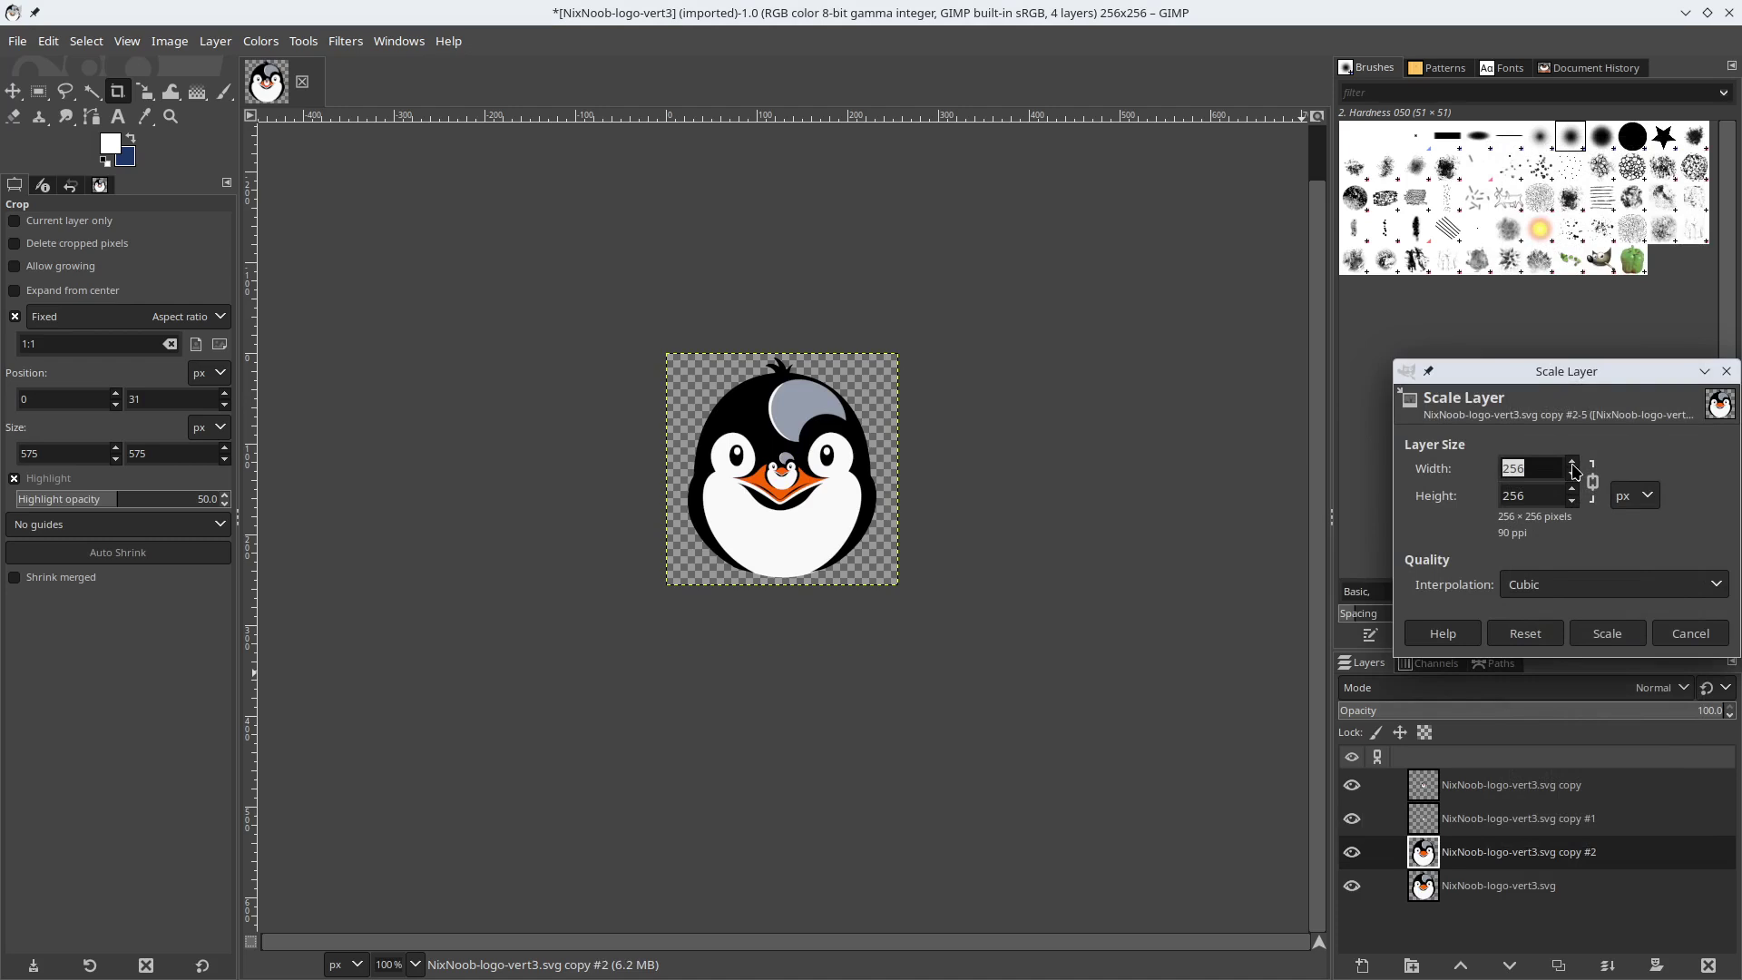
type("16")
key("Tab")
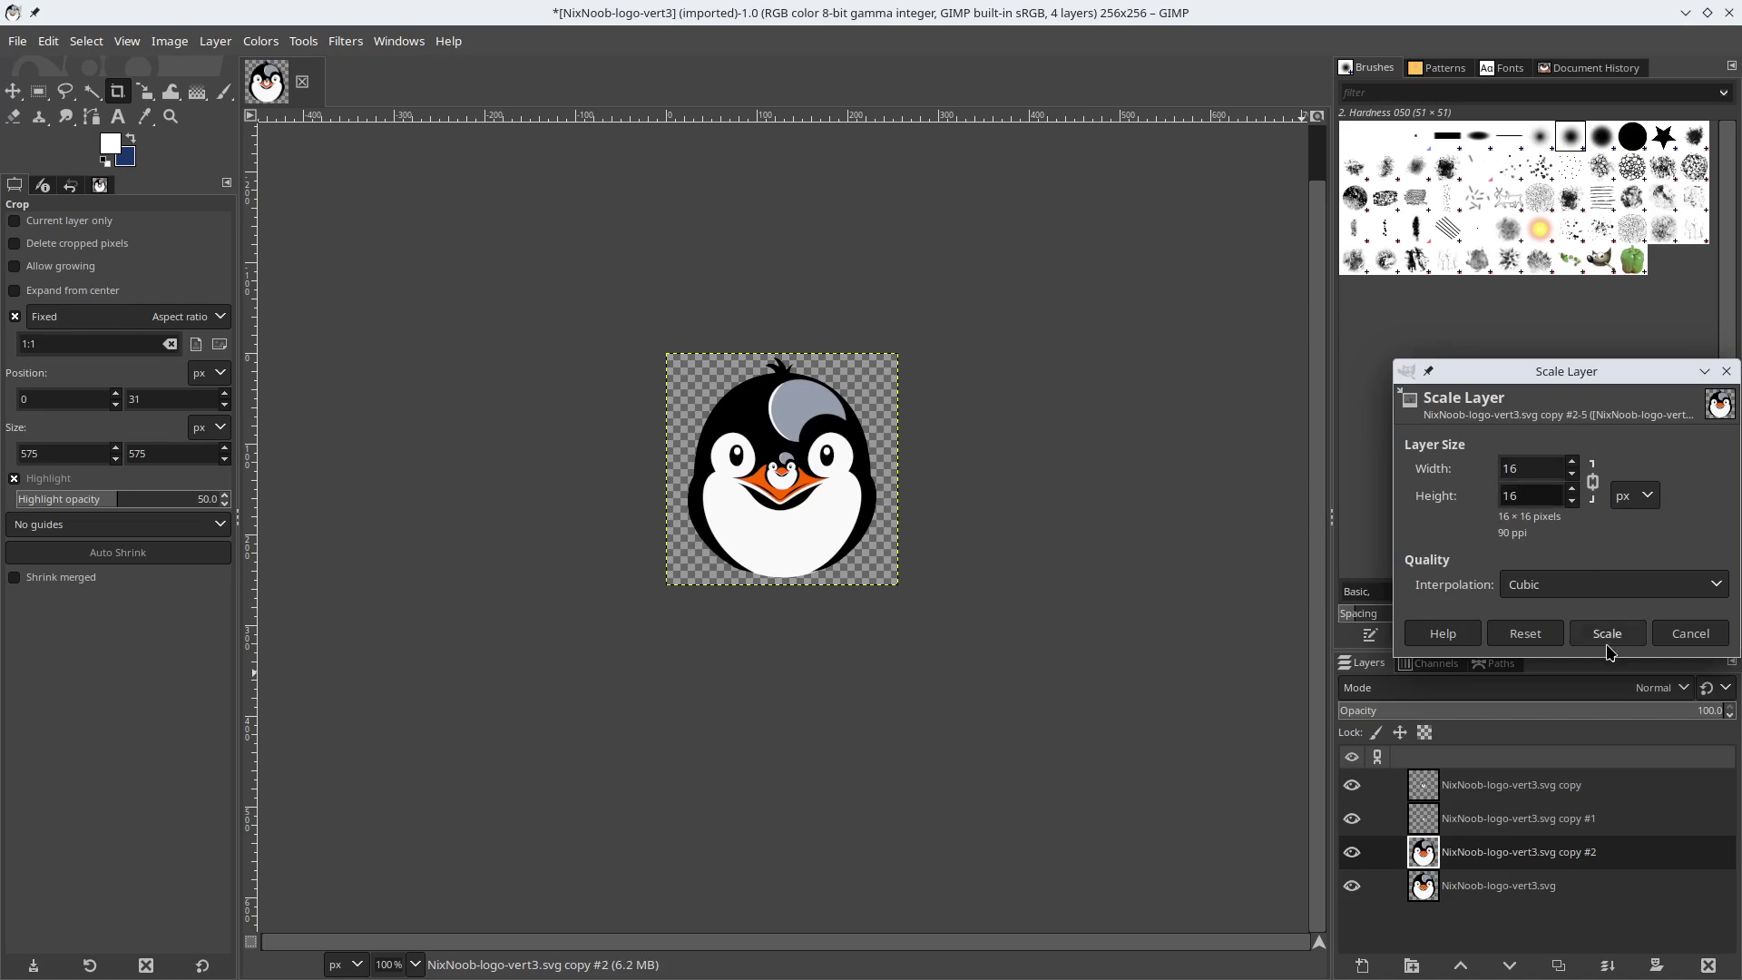
left_click(1602, 638)
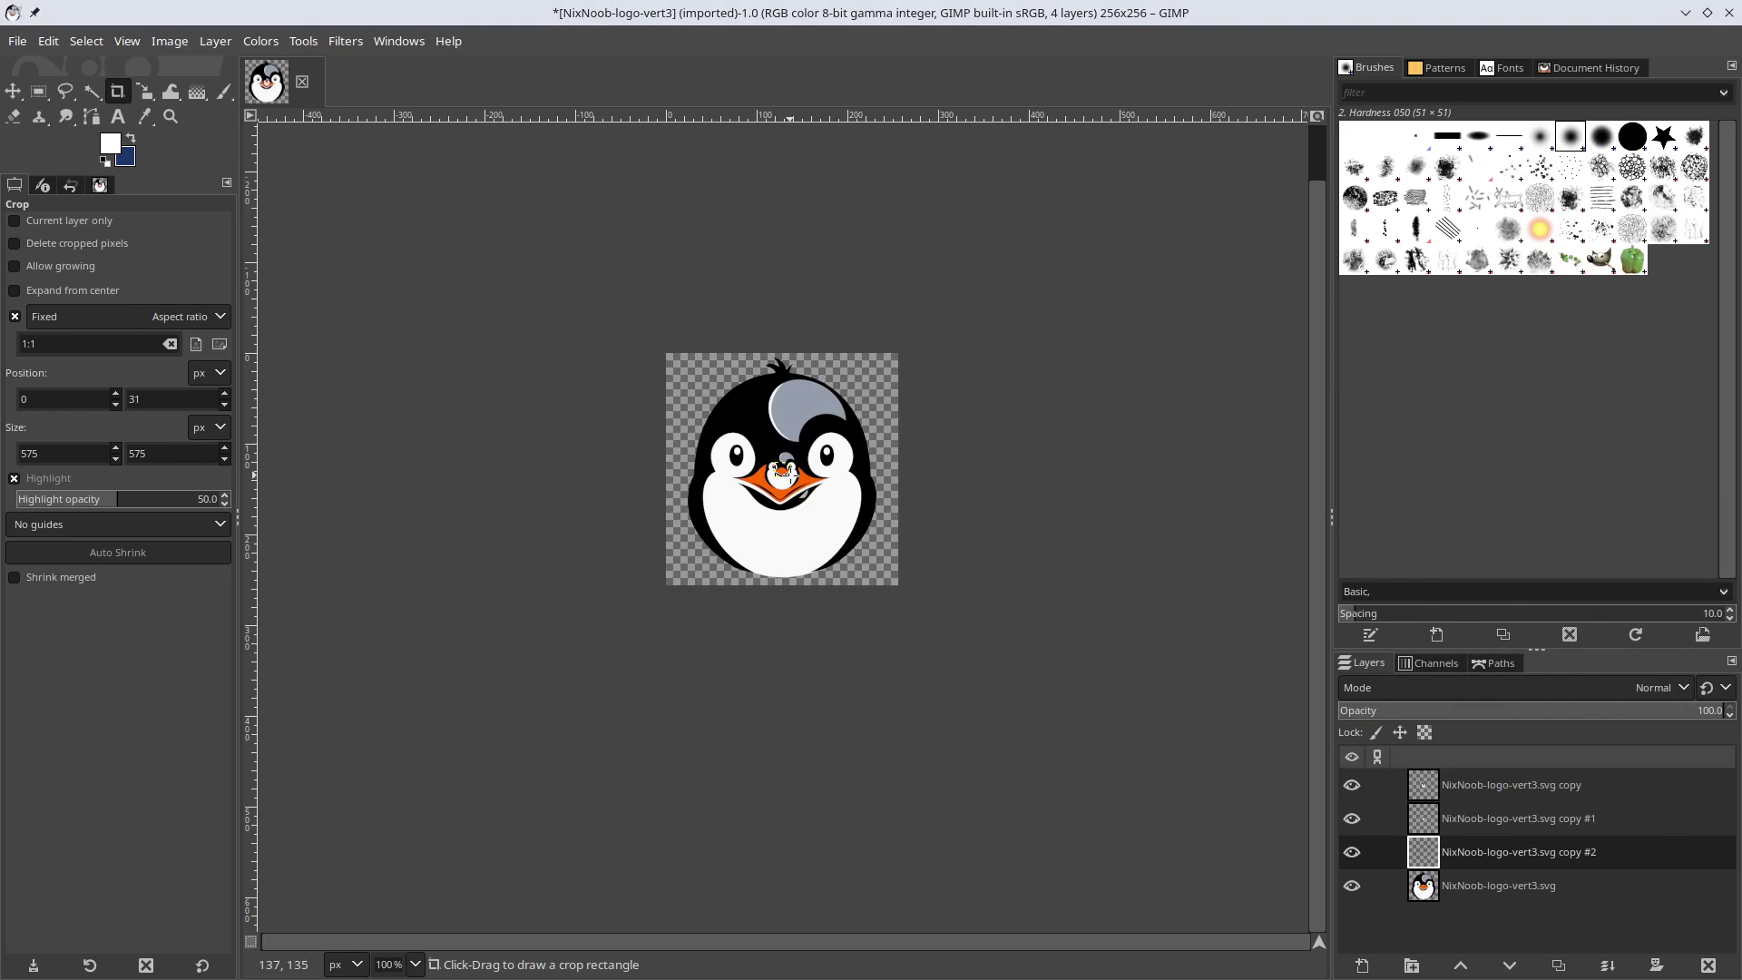
Export the image as favicon.ico in the NixNoob folder
left_click(17, 45)
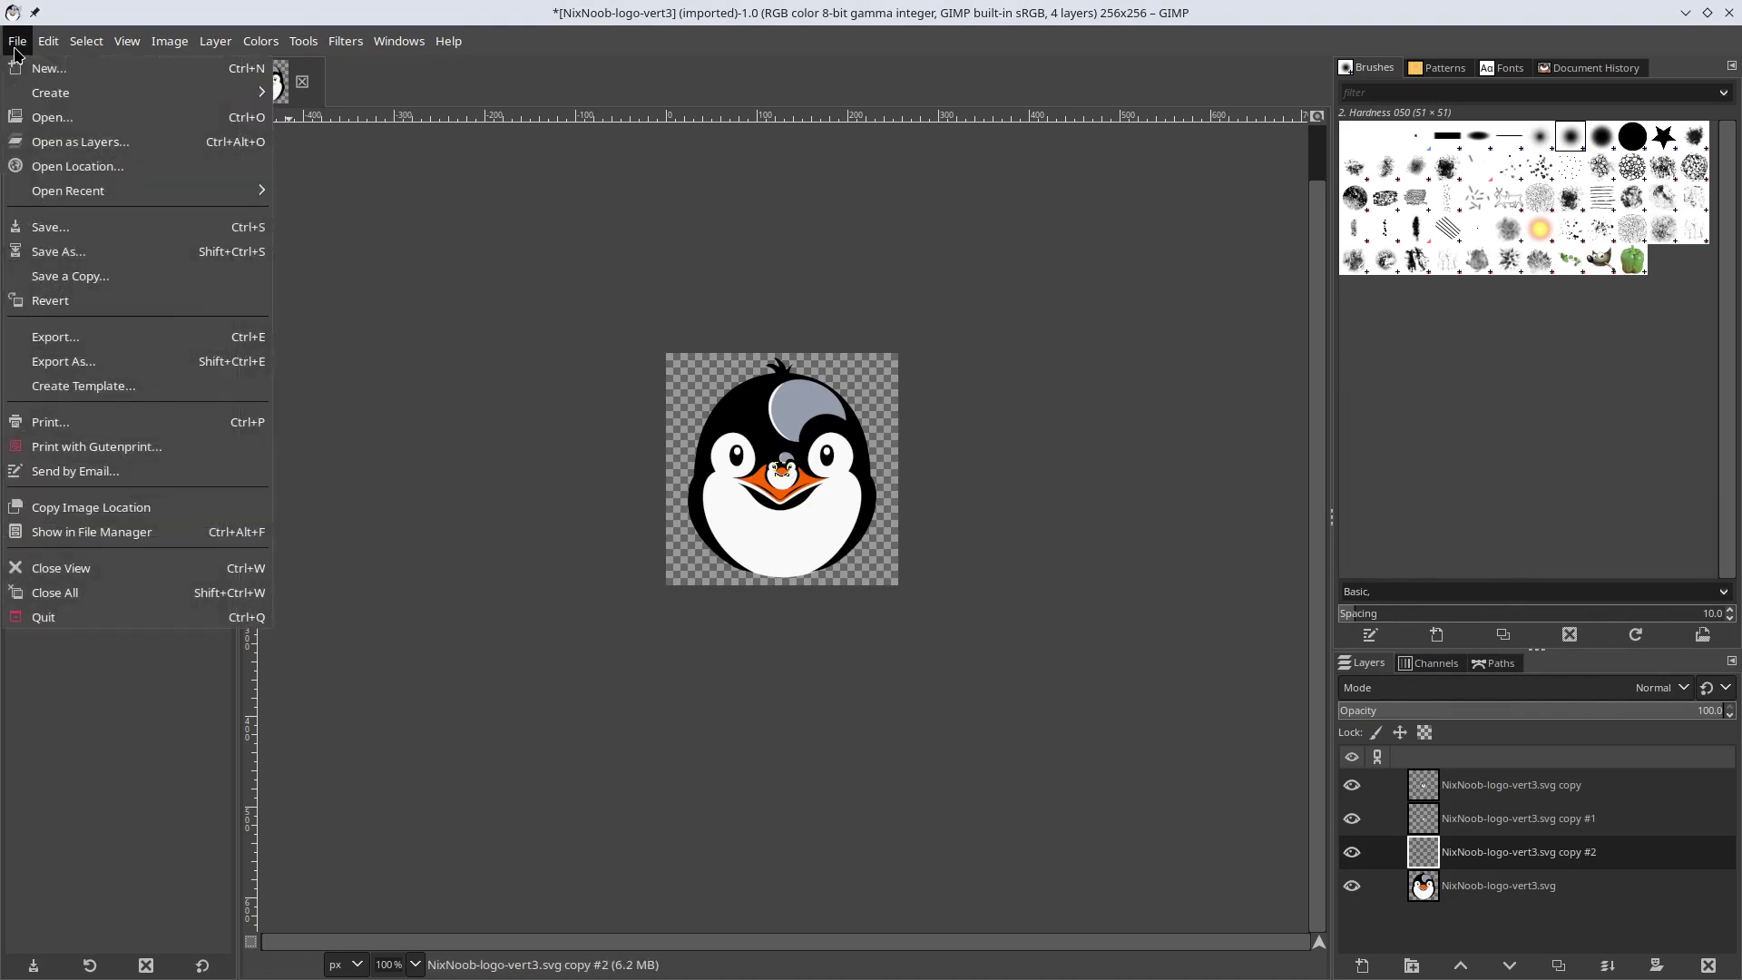
left_click(118, 361)
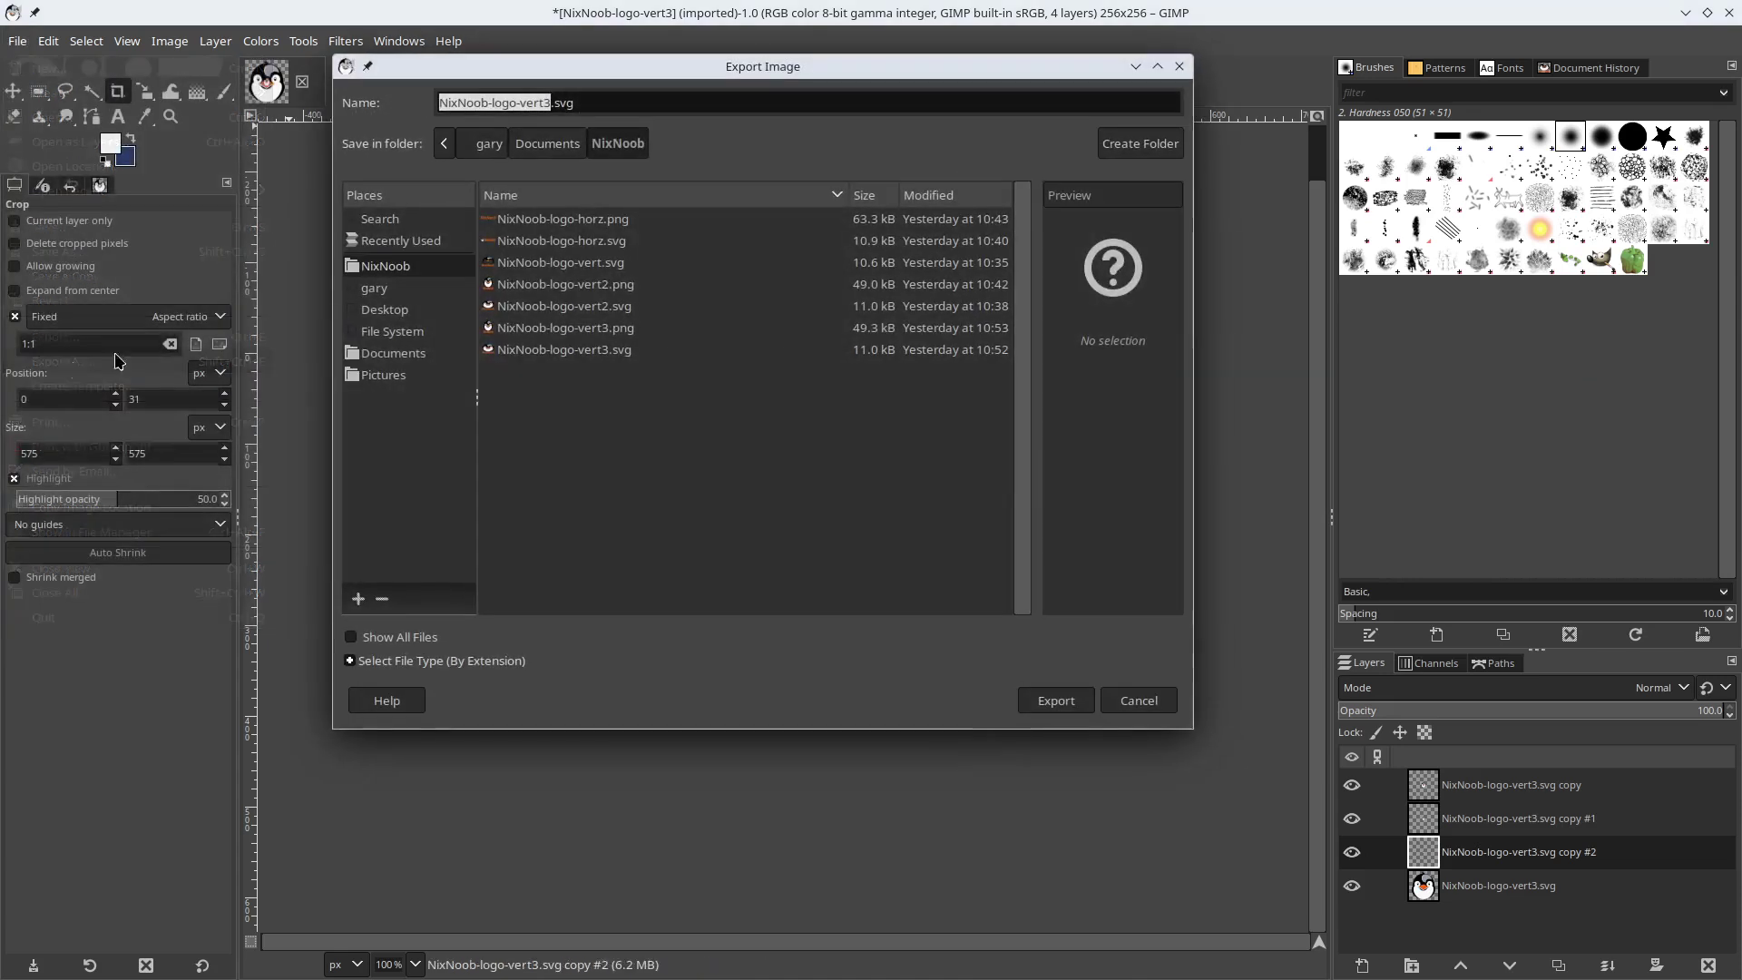
left_click(604, 100)
left_click_drag(603, 99, 417, 98)
type("fav")
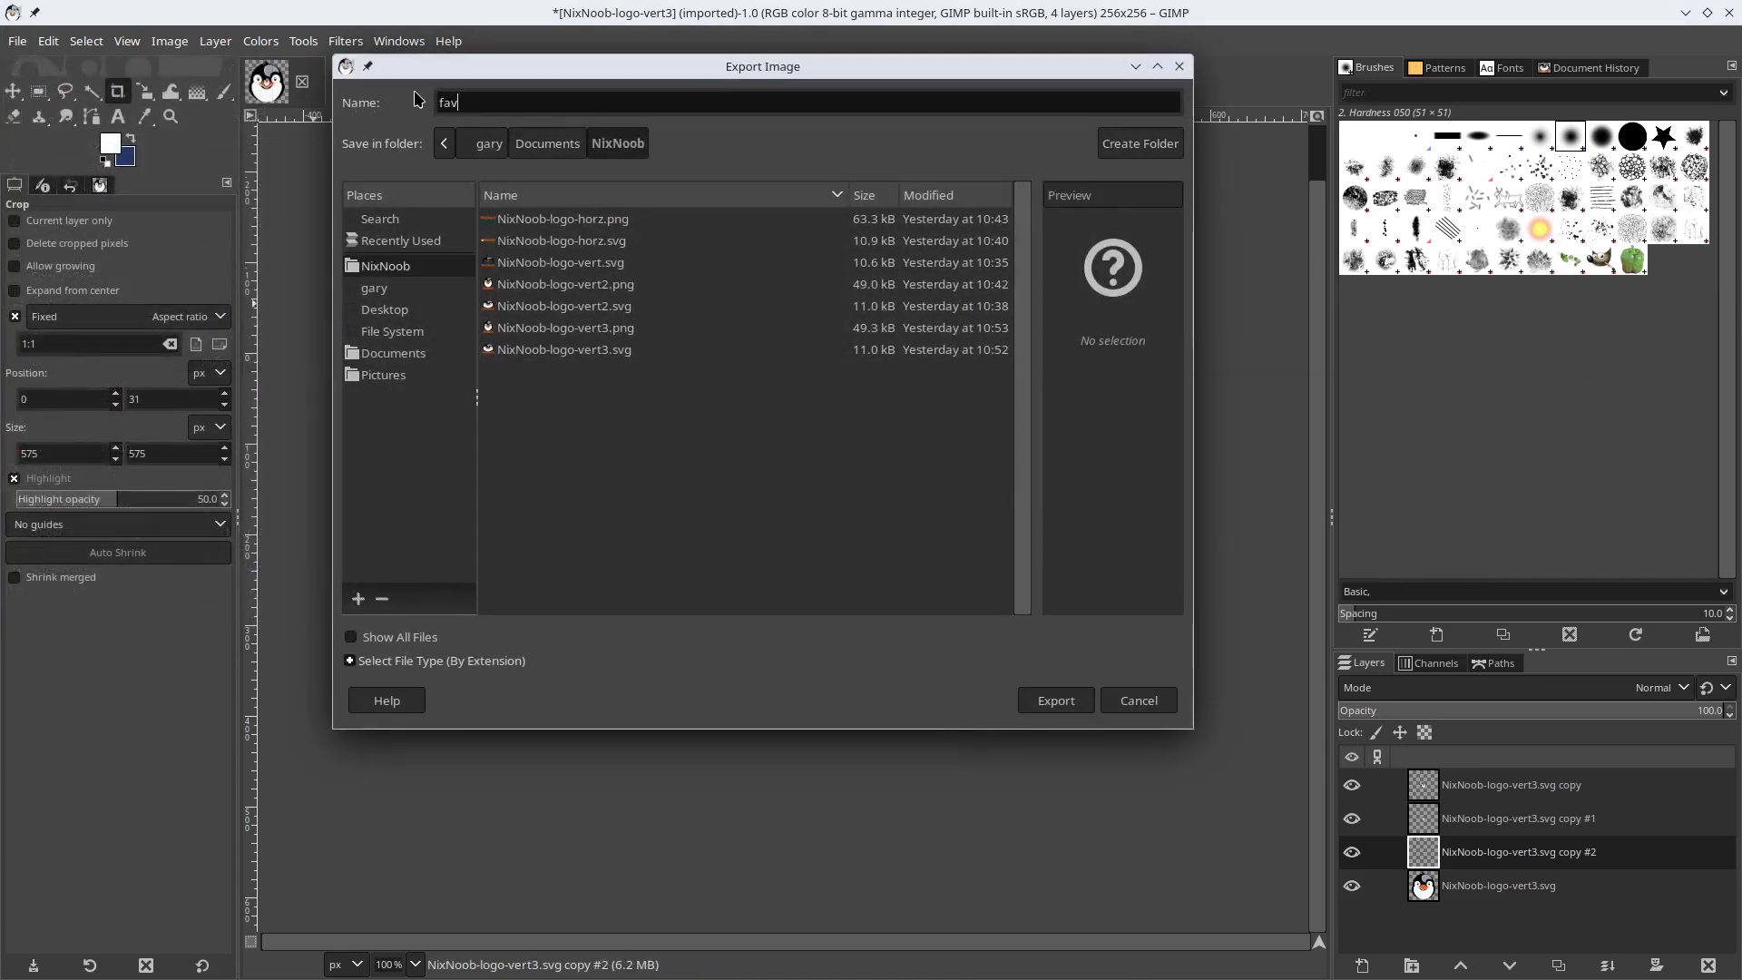
type("icon.ico")
left_click(1058, 700)
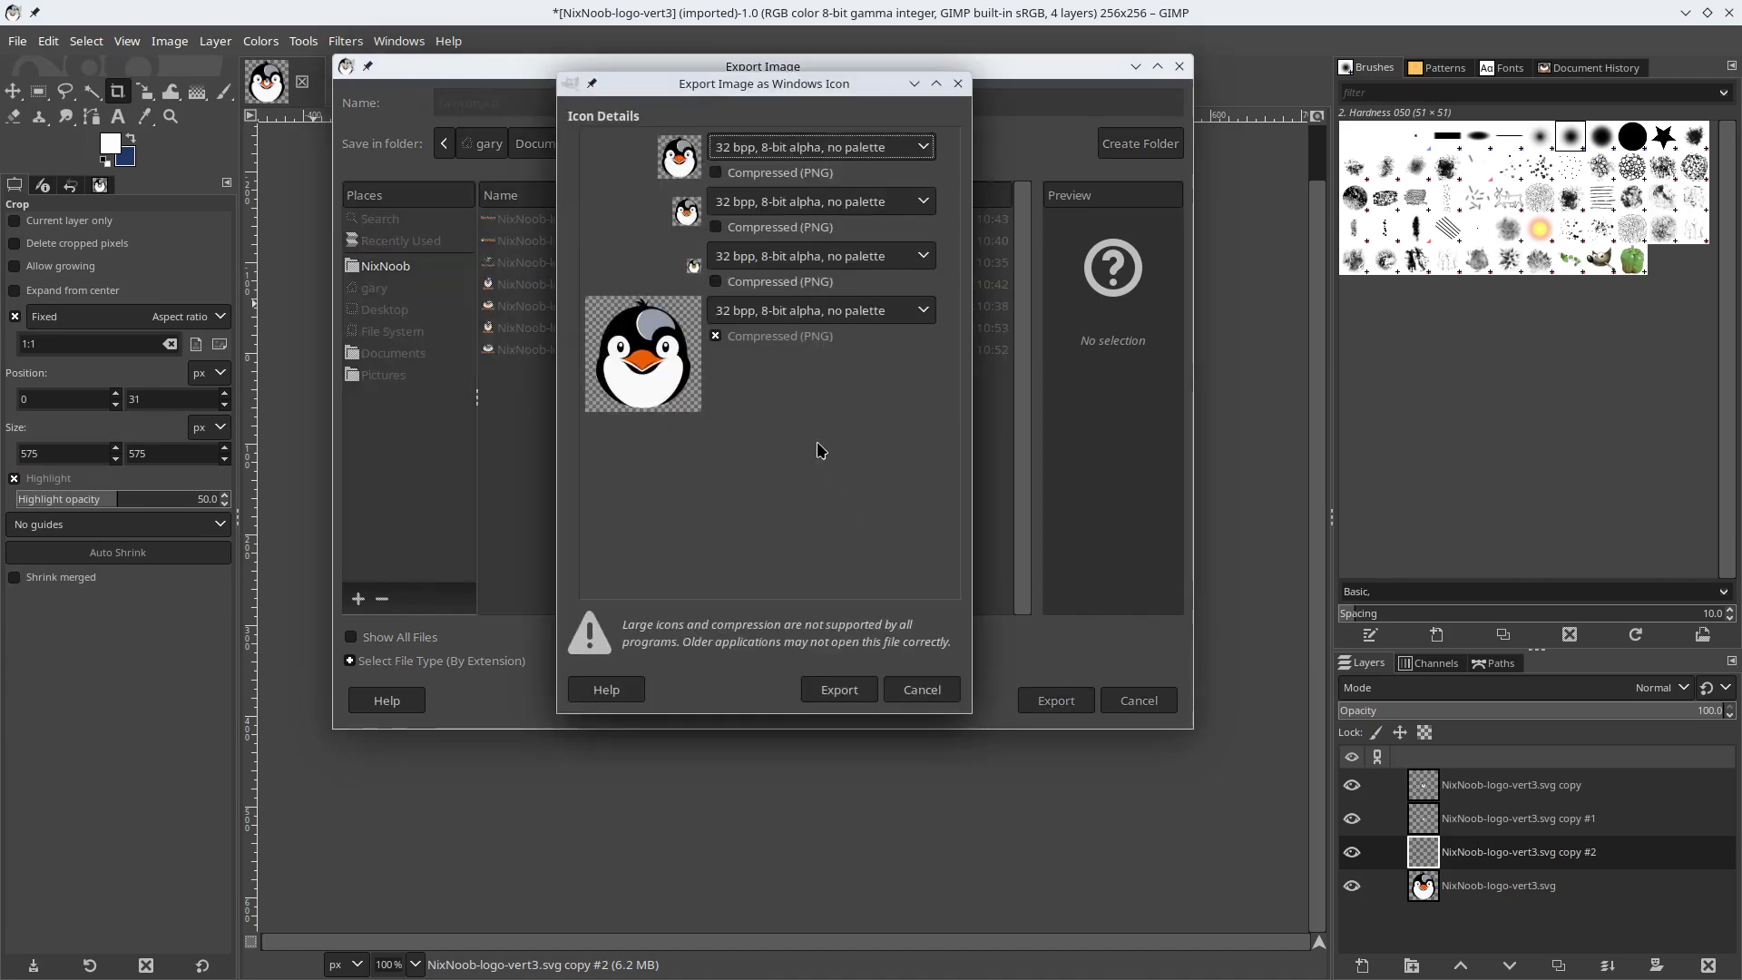
PNG-compress only the 256 px icon, finish the export, and quit GIMP
left_click(717, 334)
left_click(717, 283)
left_click(716, 283)
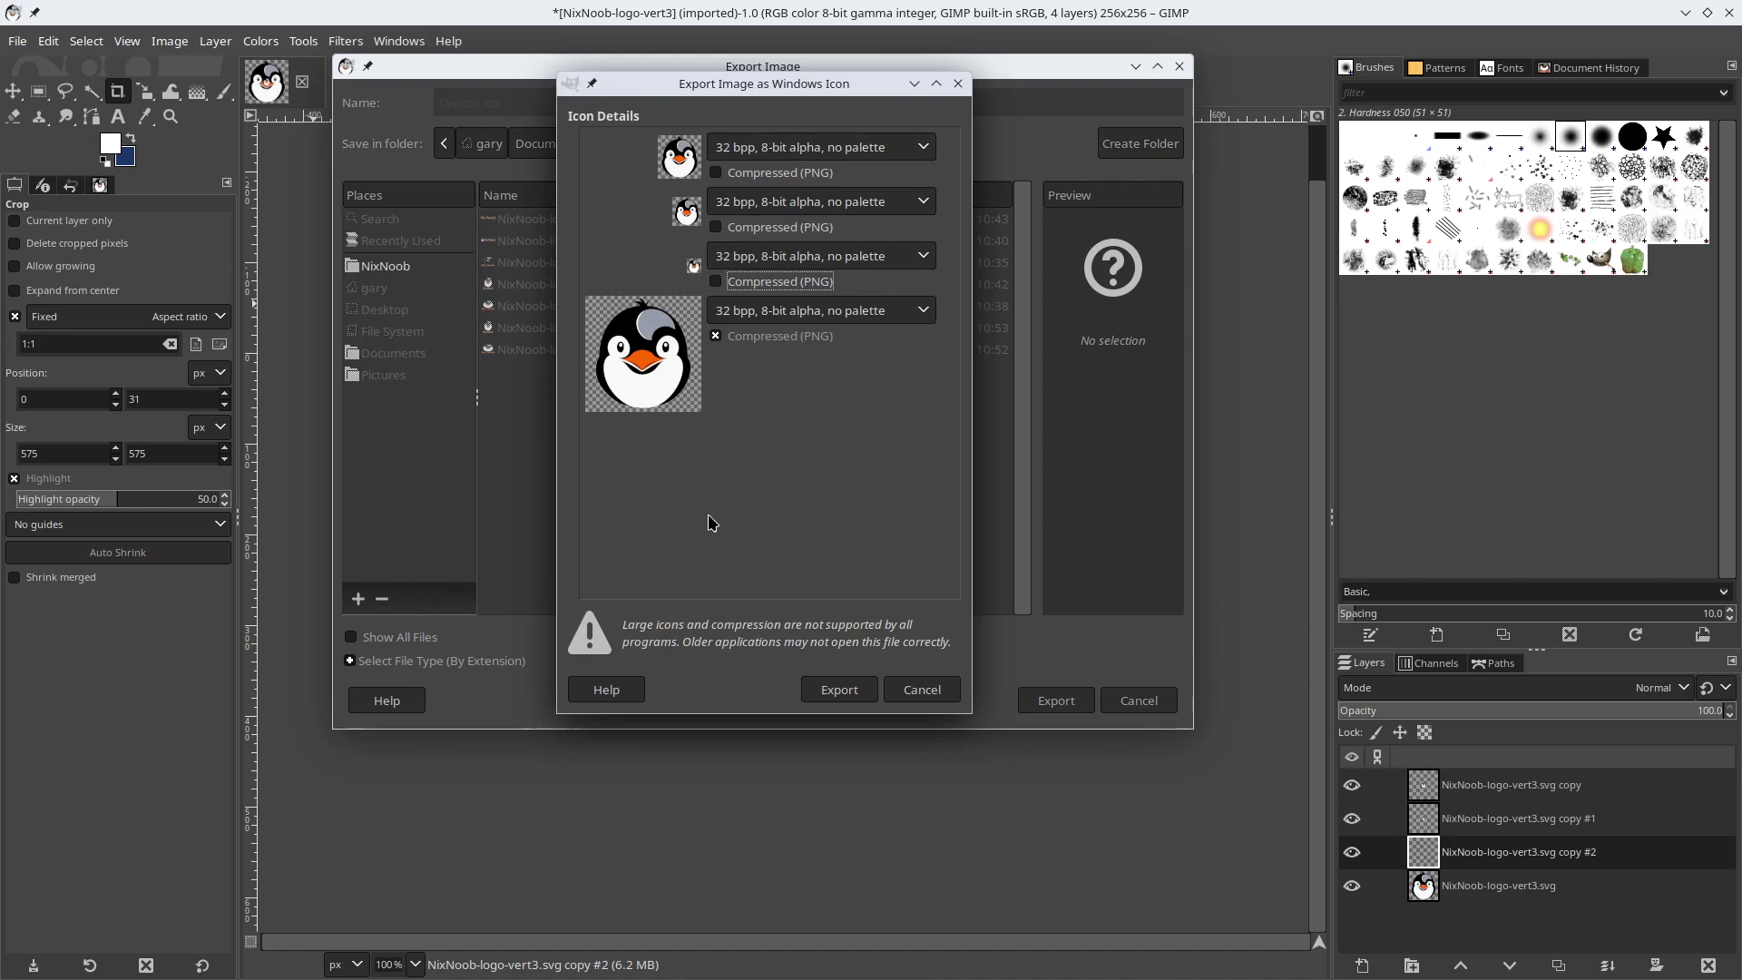
left_click(833, 694)
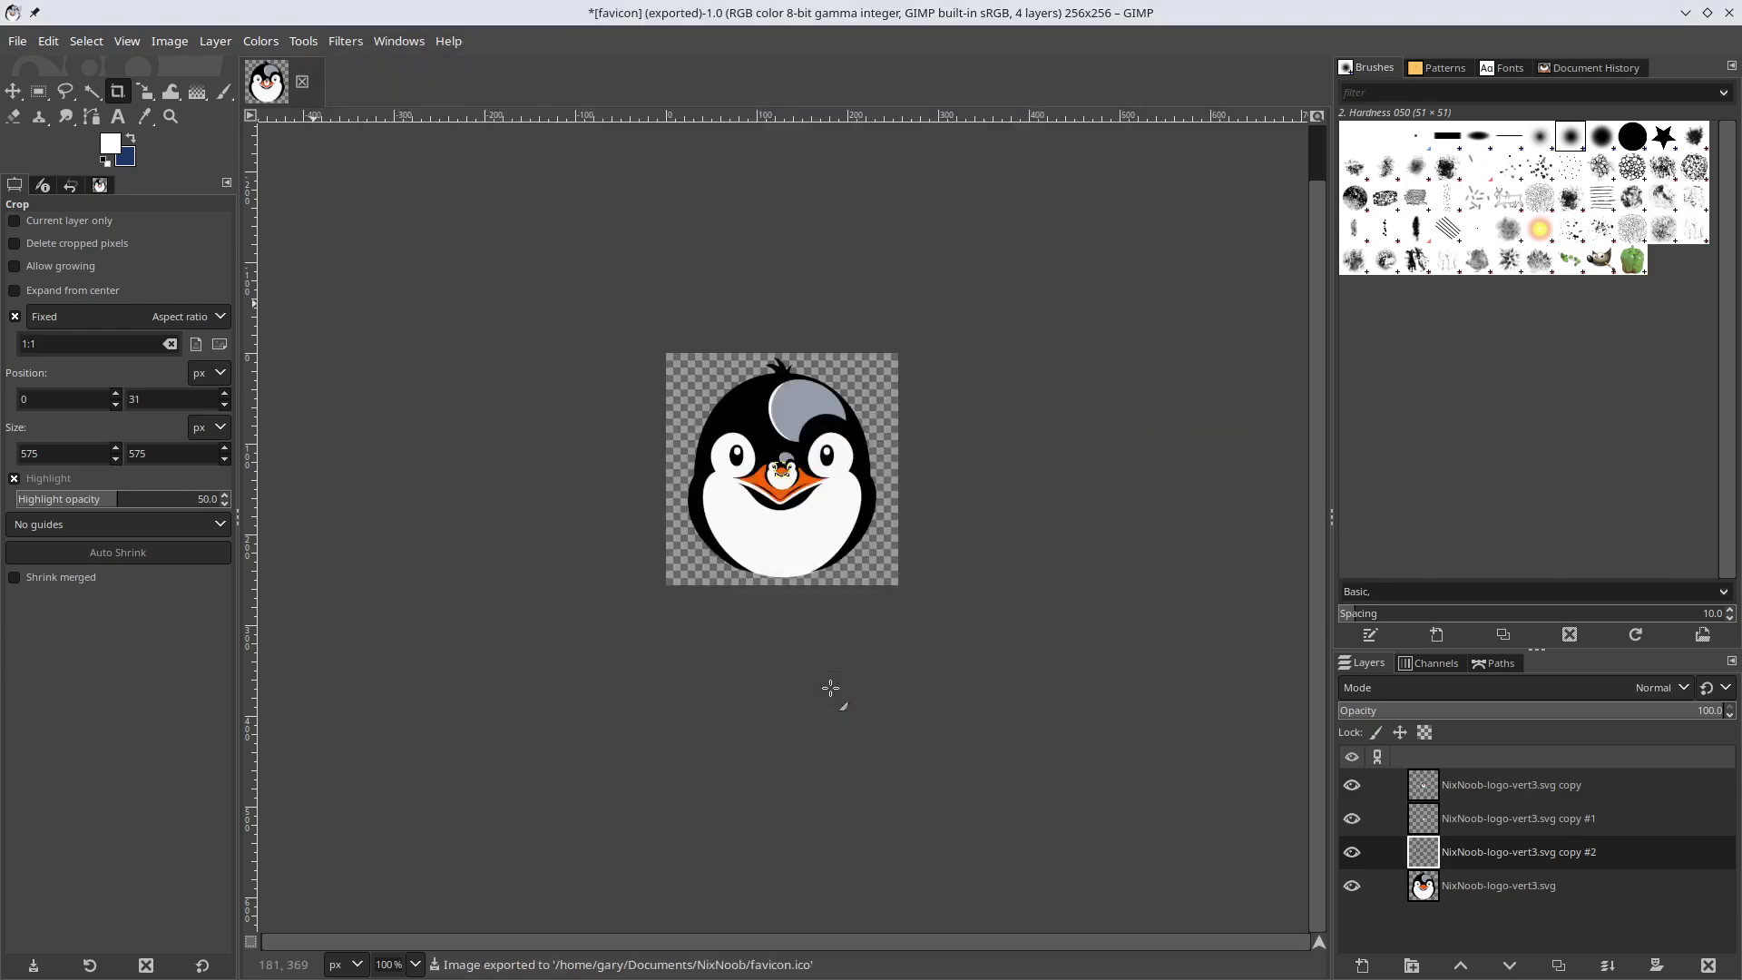
left_click(1729, 14)
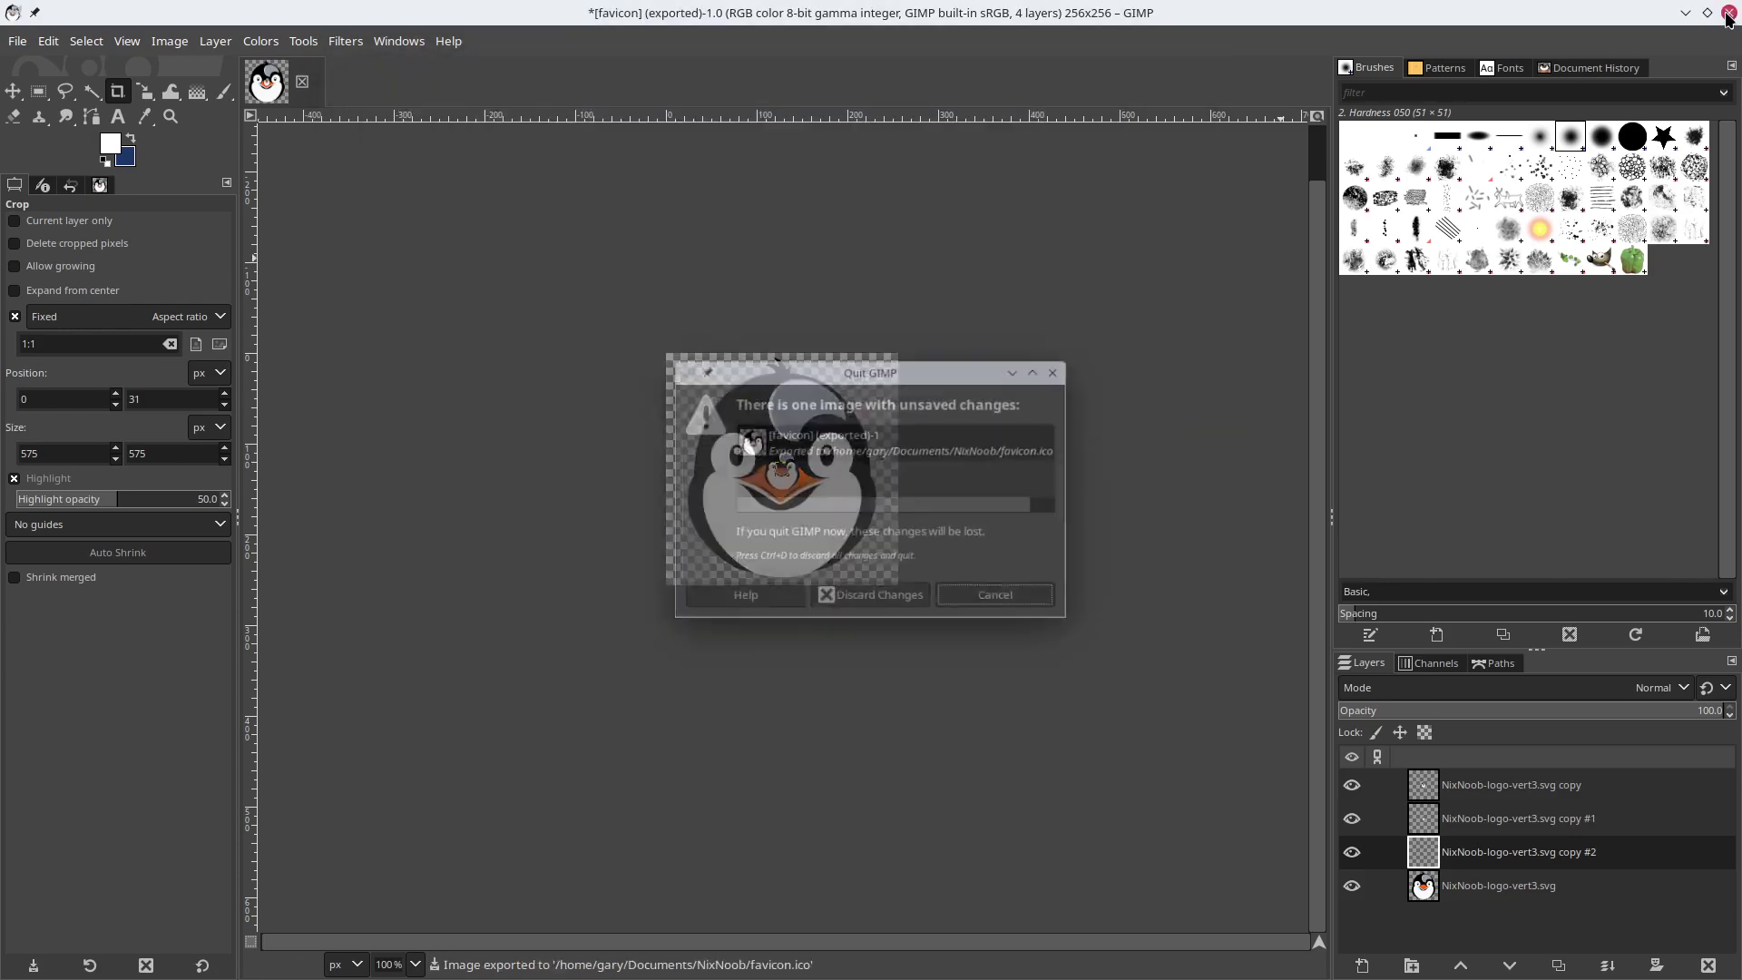
Discard unsaved changes and select favicon.ico in Dolphin to view its 33.0 KiB details
left_click(885, 598)
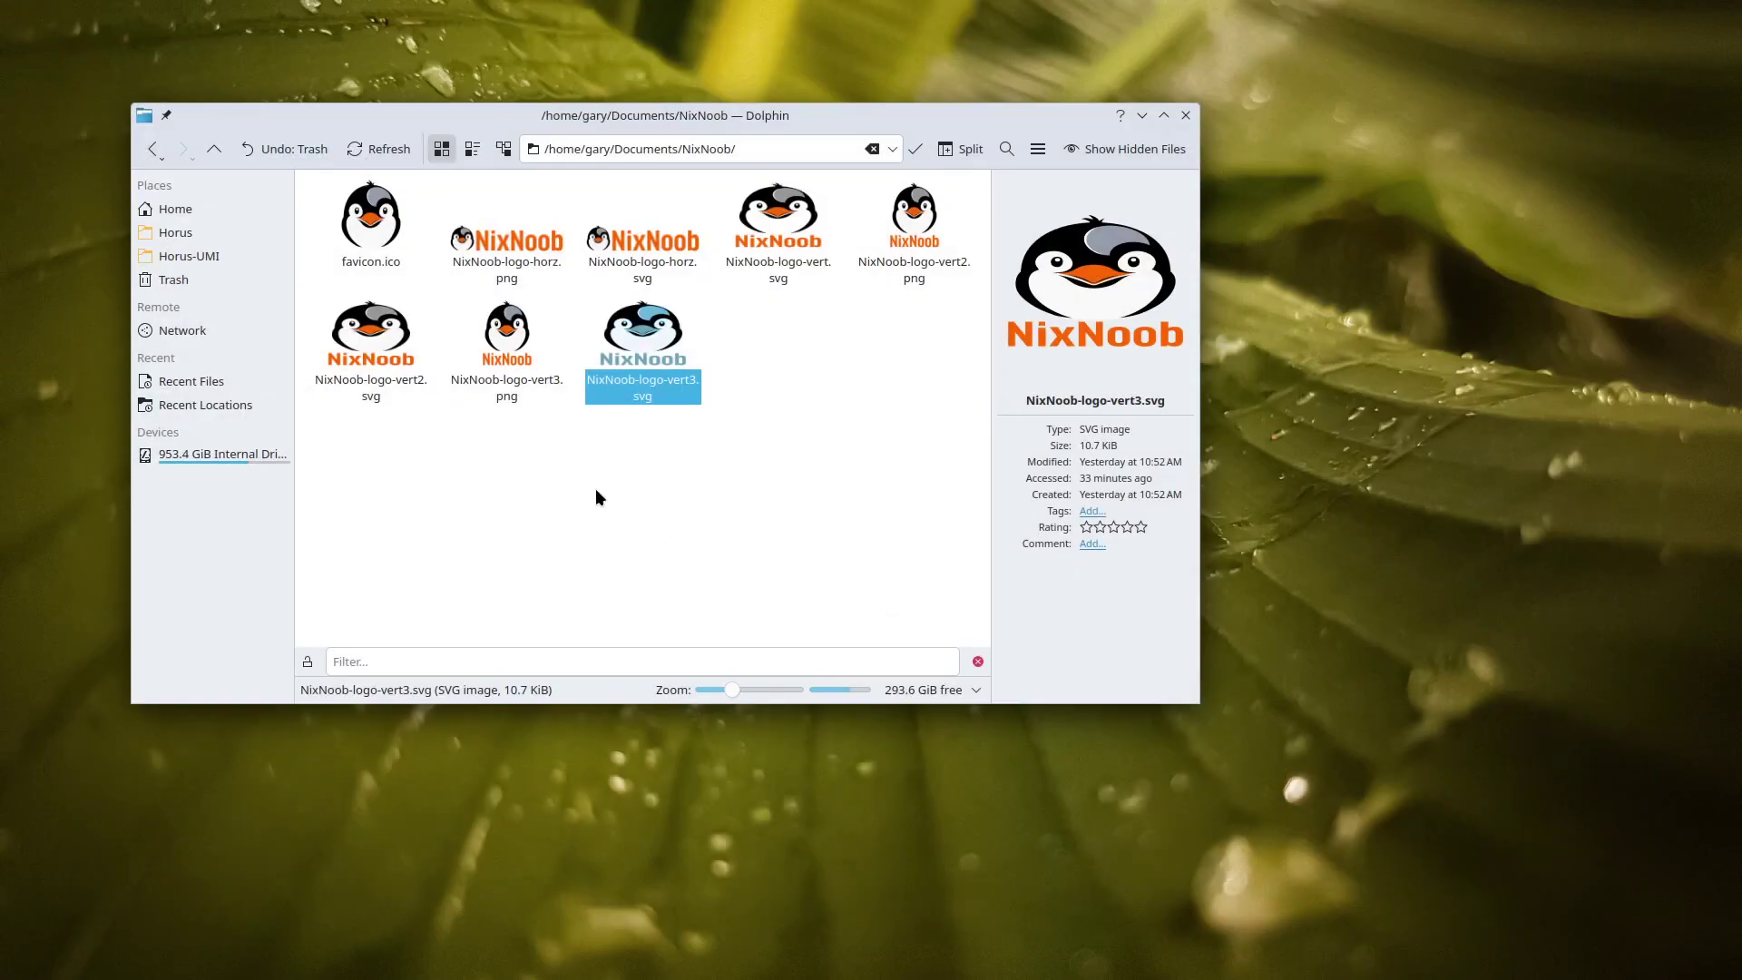
left_click(389, 236)
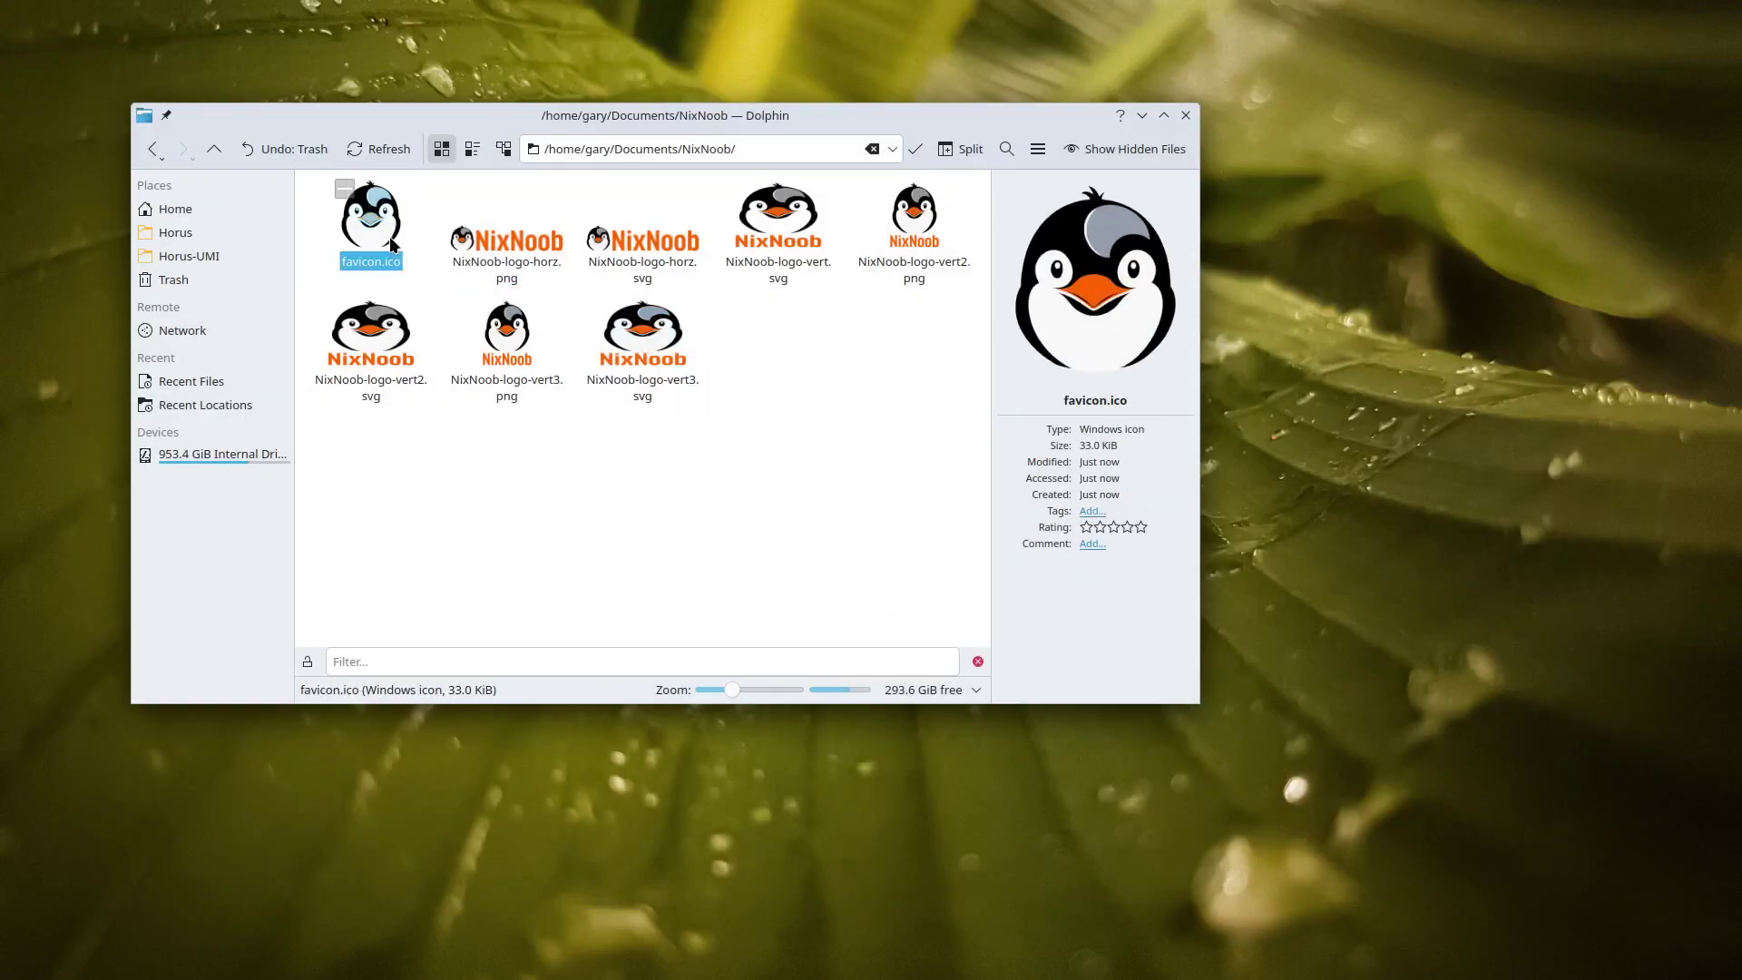